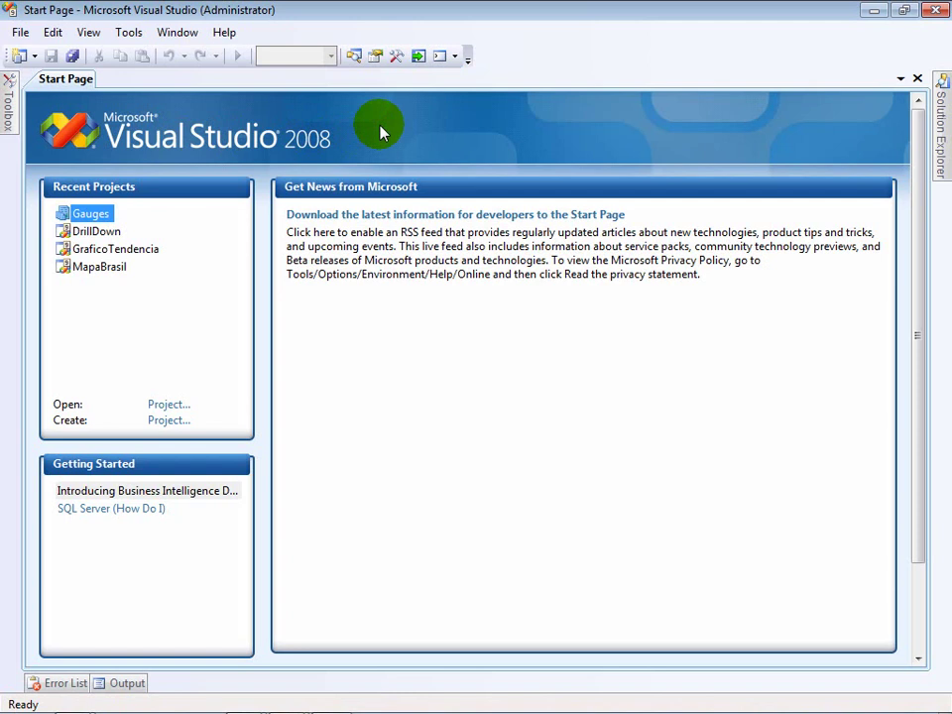
Create a new Report Server Project named RelatorioBIDS in C:\Projetos.
left_click(33, 33)
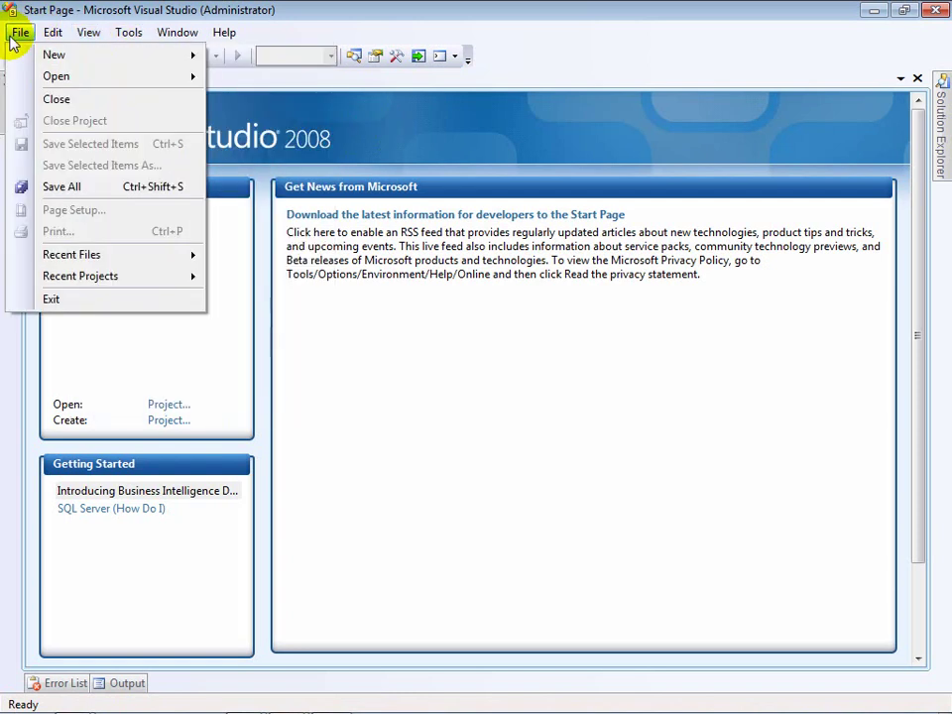
mouse_move(132, 57)
left_click(298, 57)
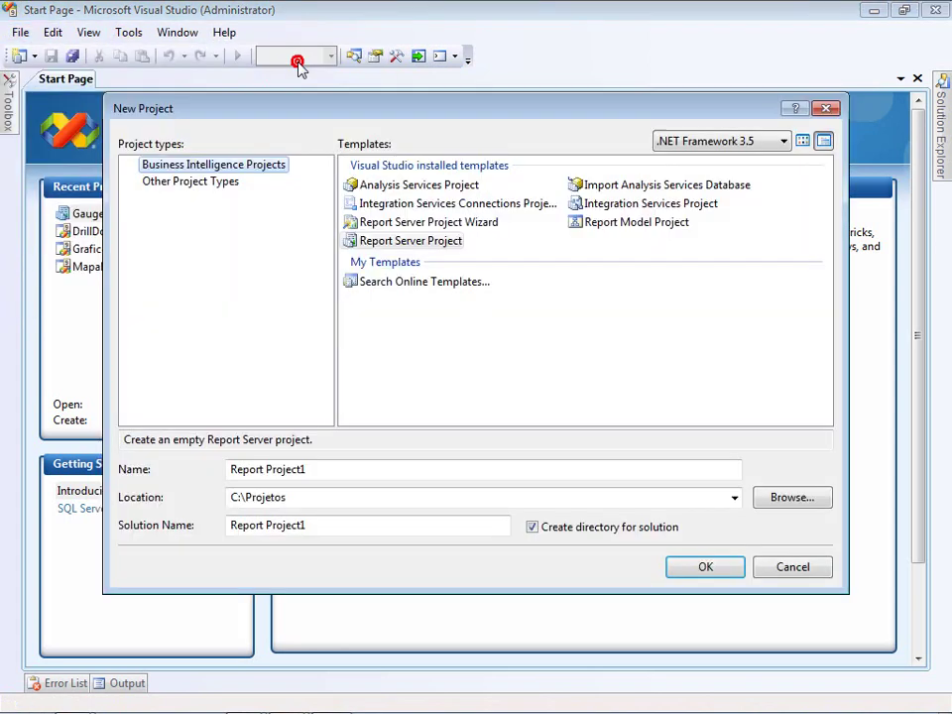
left_click(407, 243)
left_click_drag(323, 467, 281, 437)
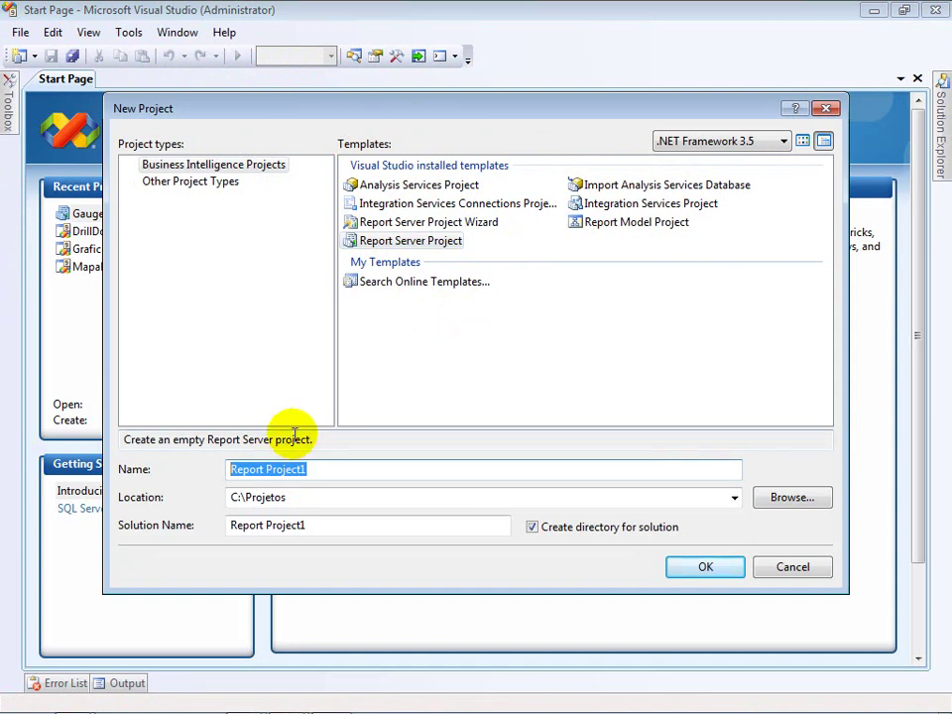
type("Re;la")
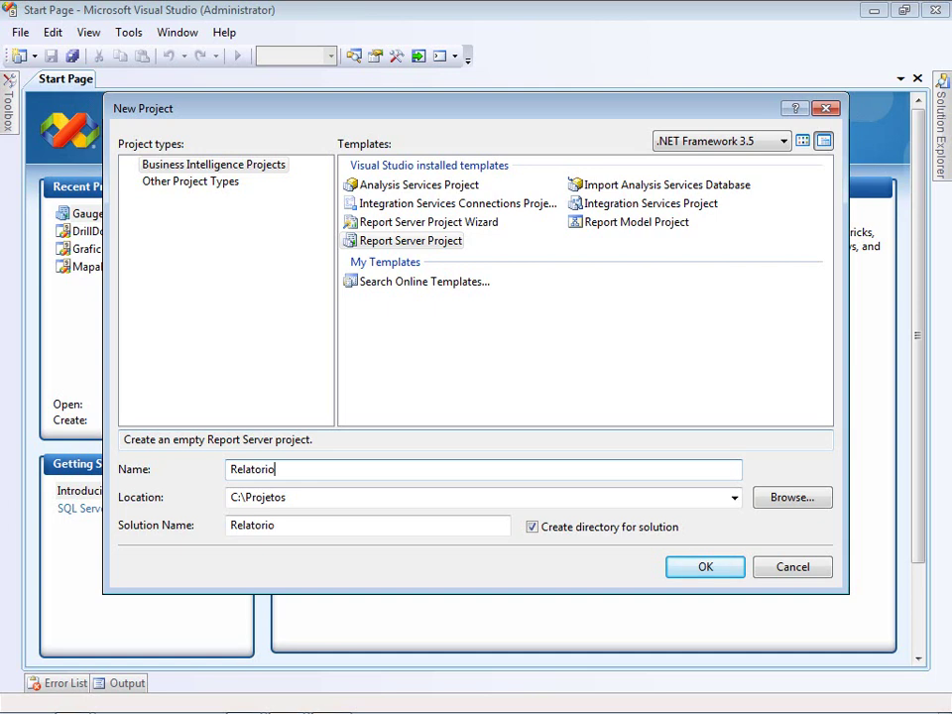
type("torioBIDS")
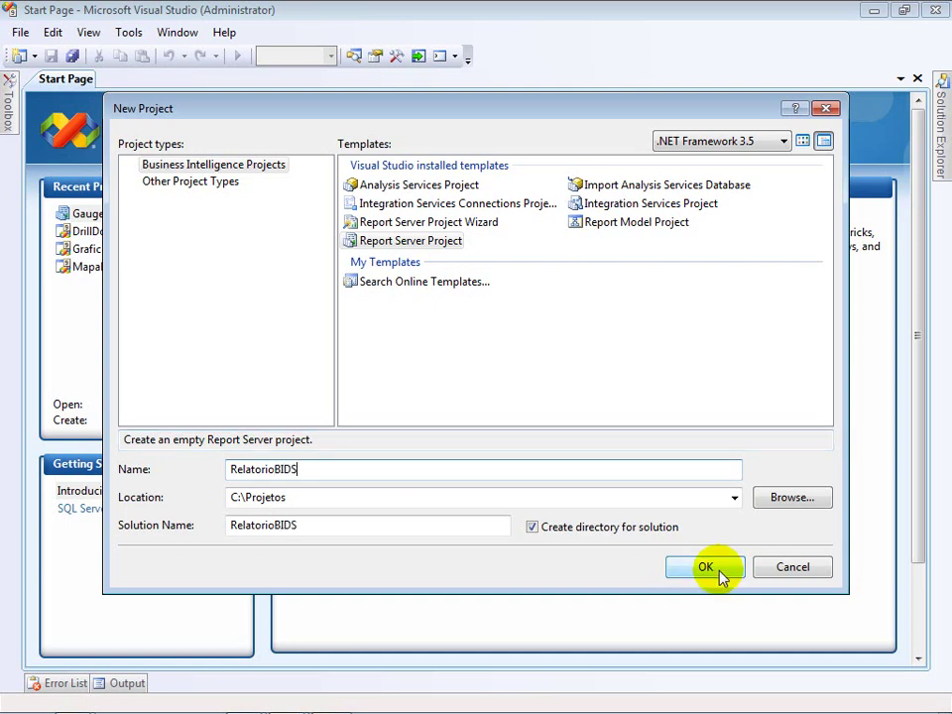
left_click(723, 574)
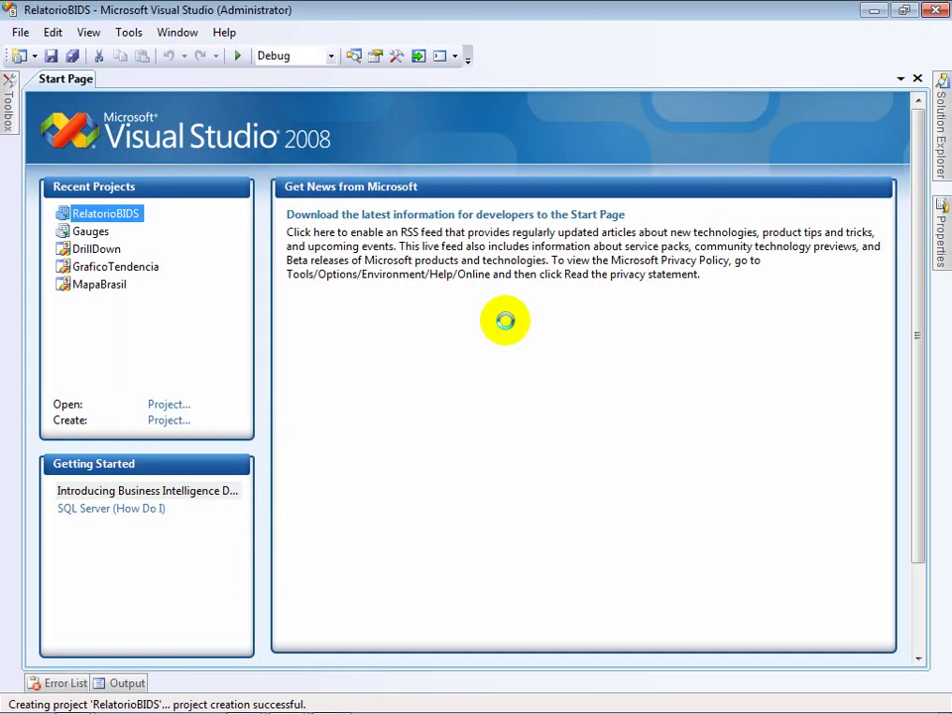
Add a new empty report named RelatorioNoVS.rdl to the project's Reports folder.
mouse_move(937, 110)
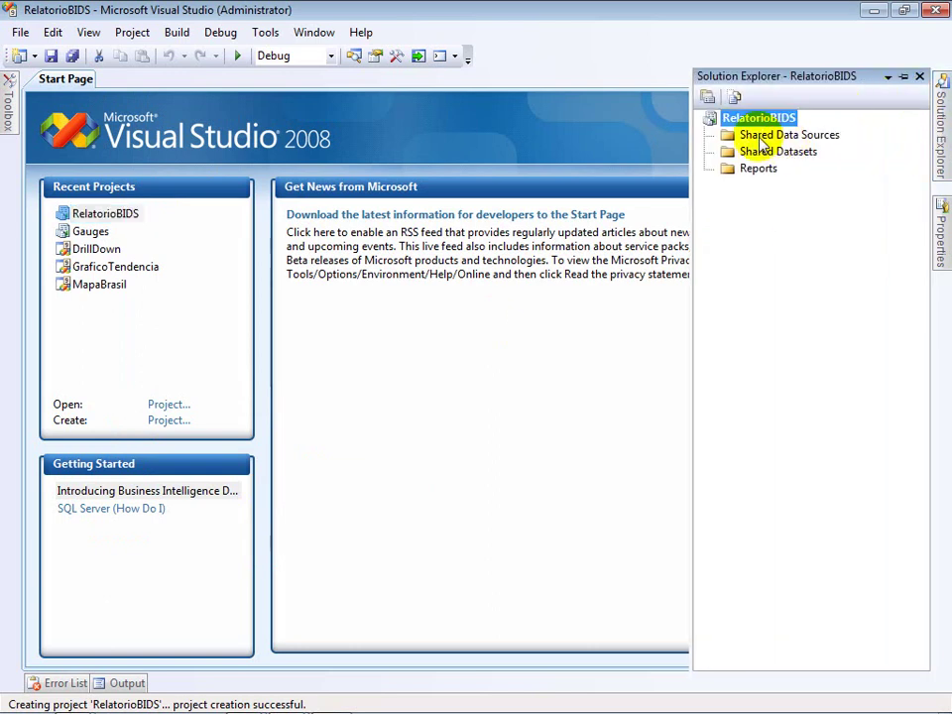
left_click(798, 136)
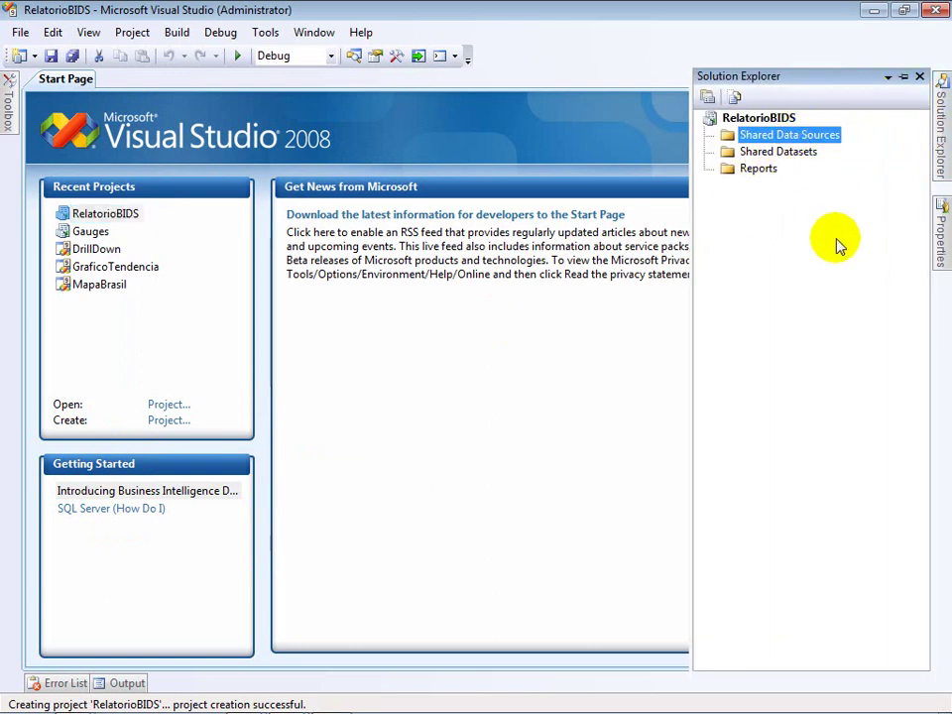
left_click(805, 152)
left_click(764, 168)
left_click(850, 299)
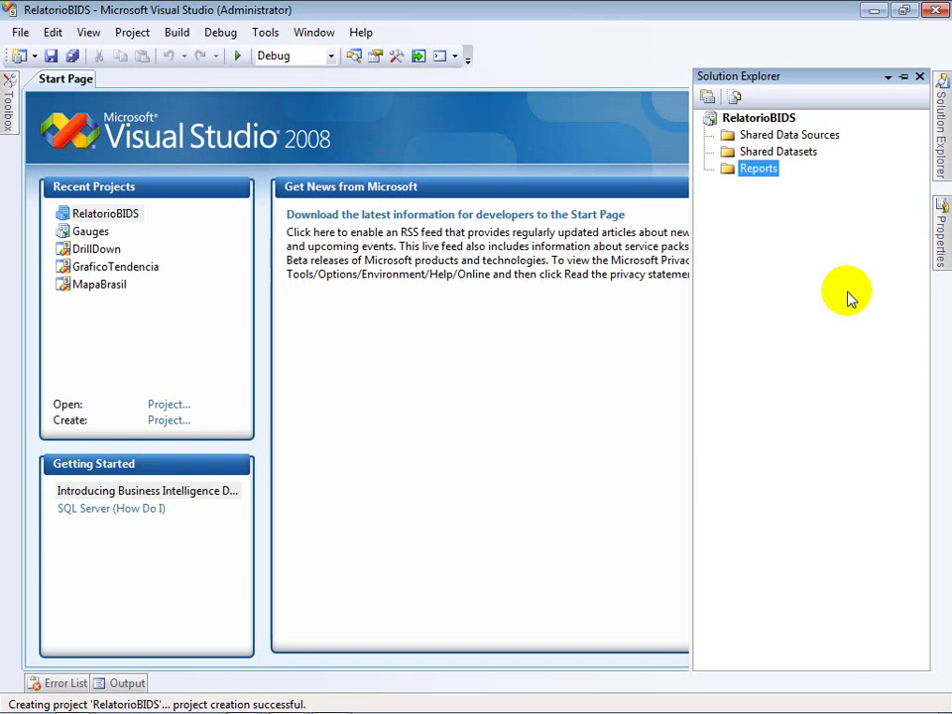
right_click(760, 175)
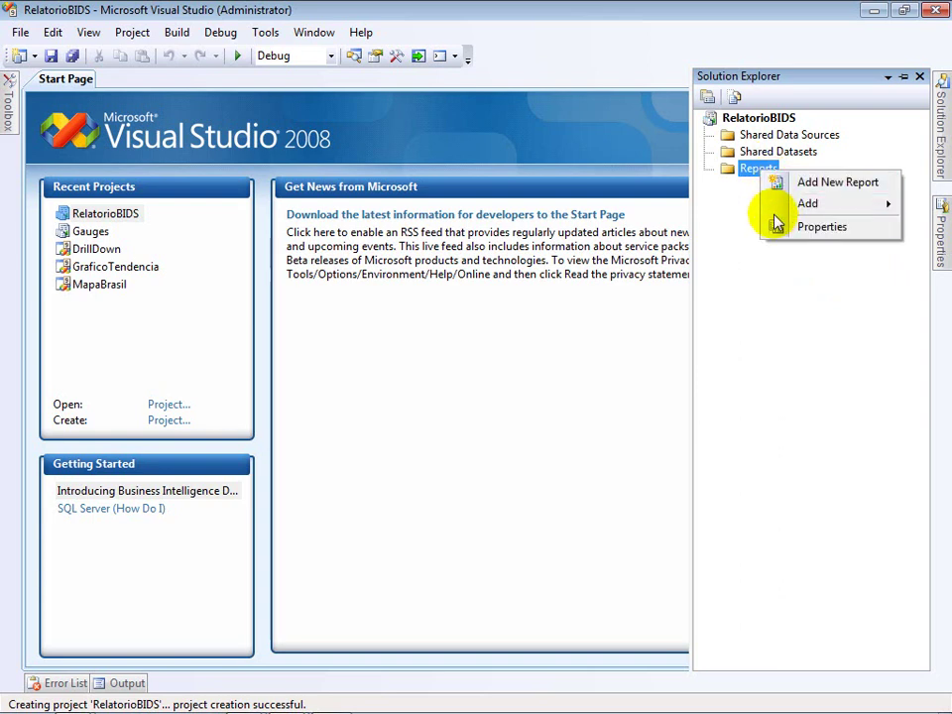
left_click(795, 203)
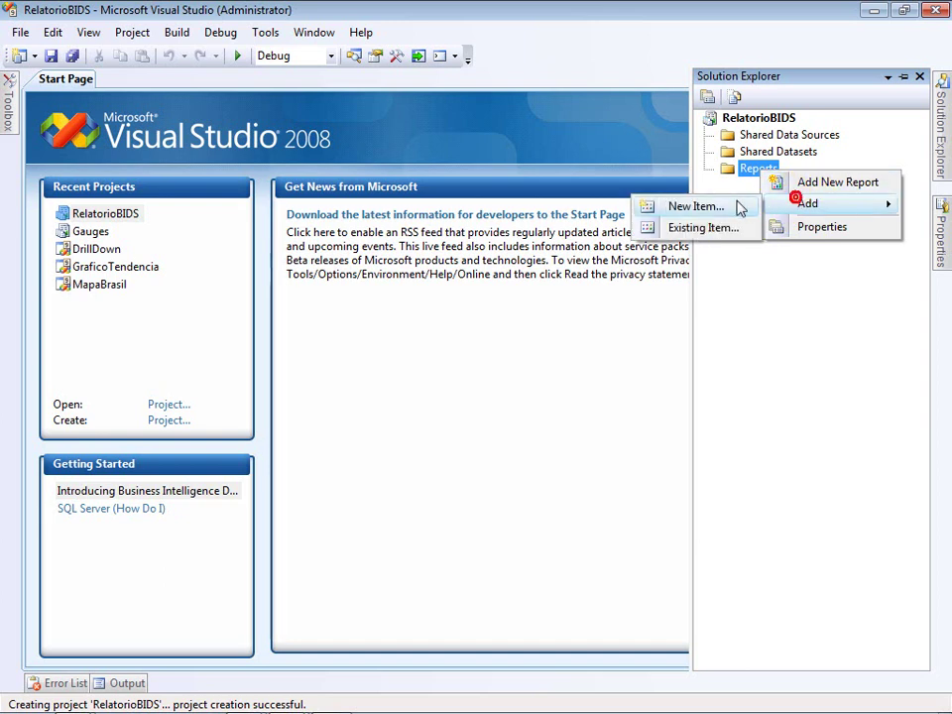
left_click(747, 206)
left_click(603, 215)
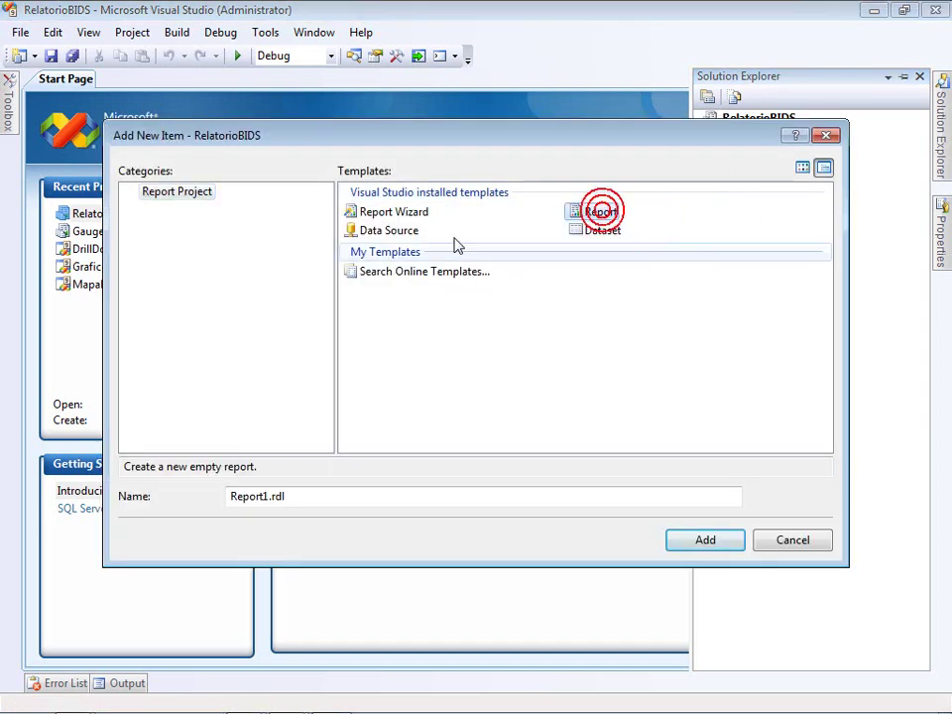
left_click_drag(270, 498, 89, 504)
type("R")
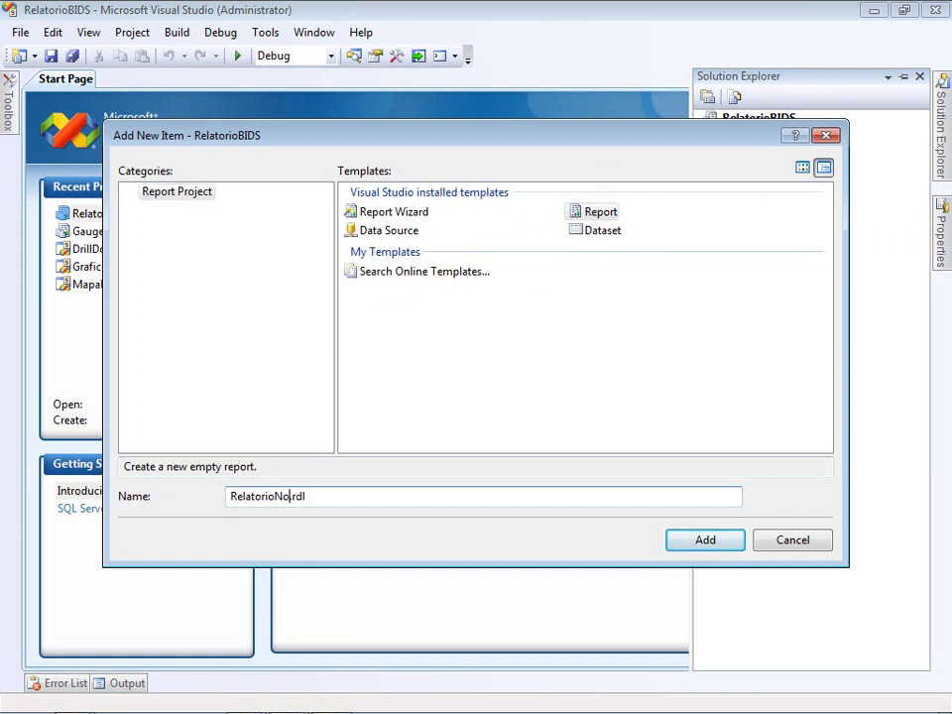
left_click(697, 534)
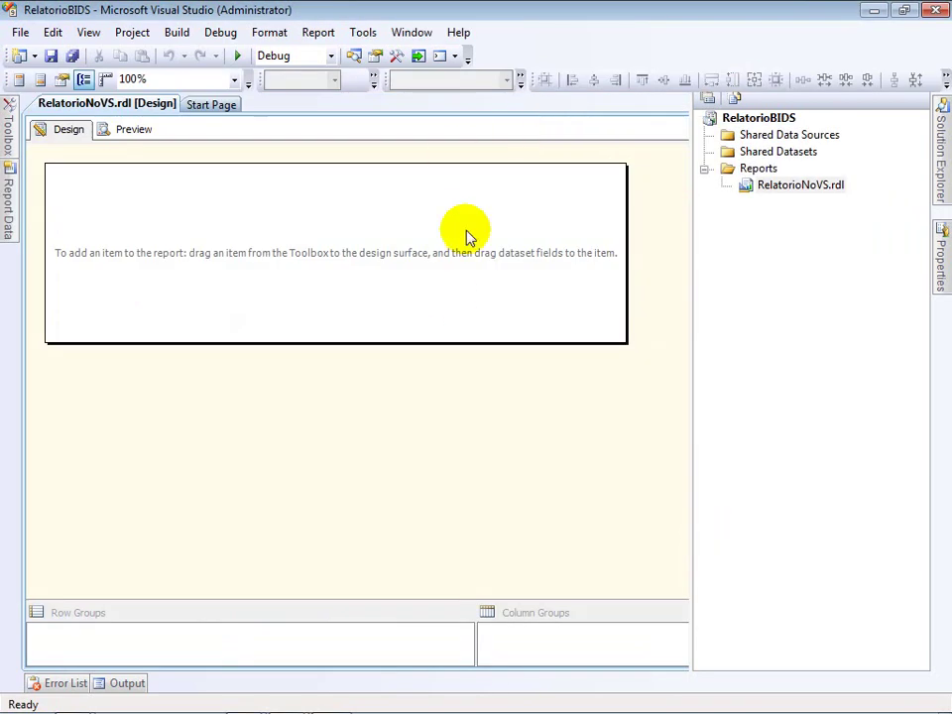
Place an image on the report body, importing the VS2008 picture from the Projetos folder as an embedded image.
left_click(8, 127)
left_click(184, 101)
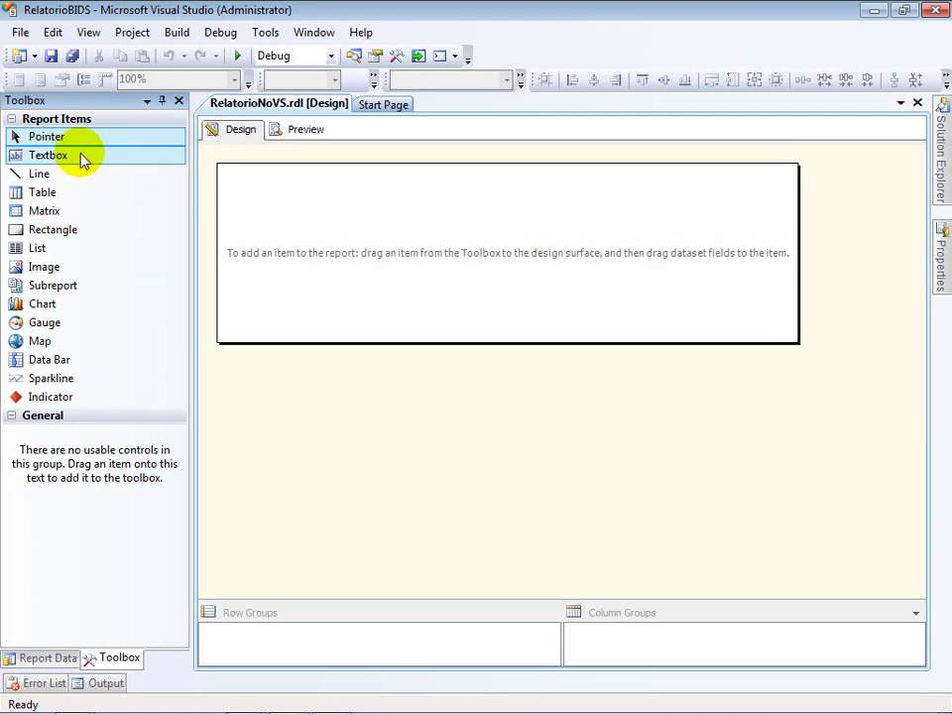
left_click_drag(69, 275, 499, 266)
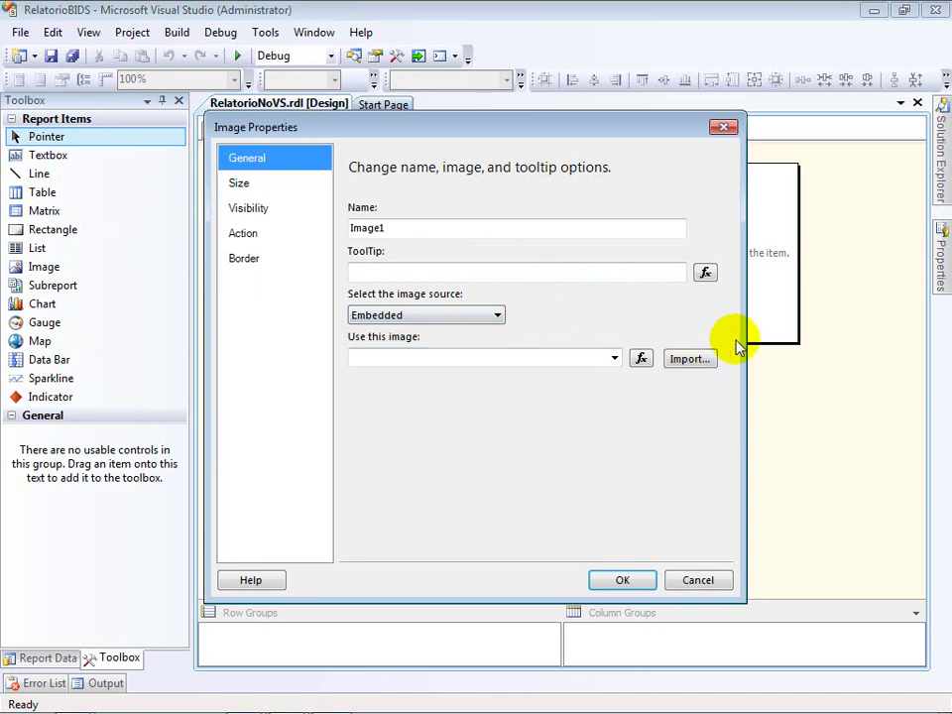
left_click(687, 359)
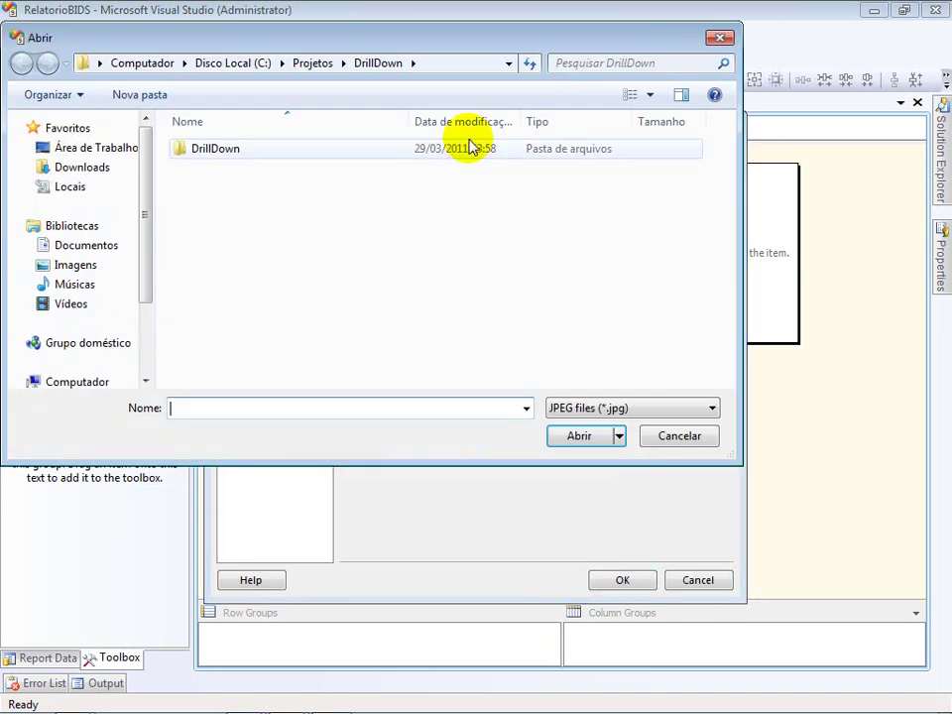
left_click(314, 66)
double_click(223, 249)
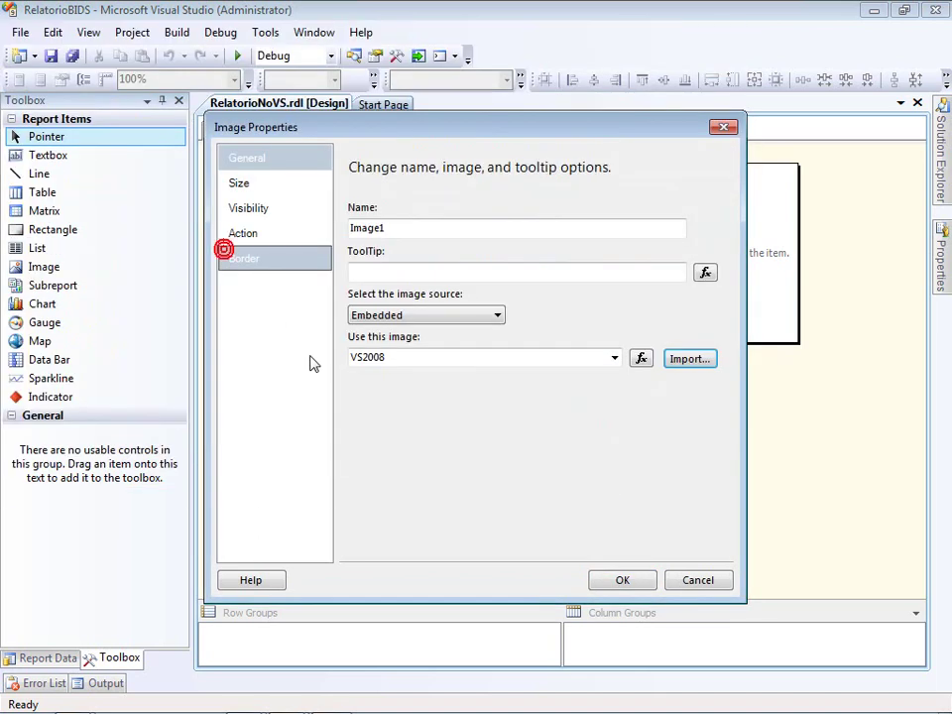
left_click(627, 583)
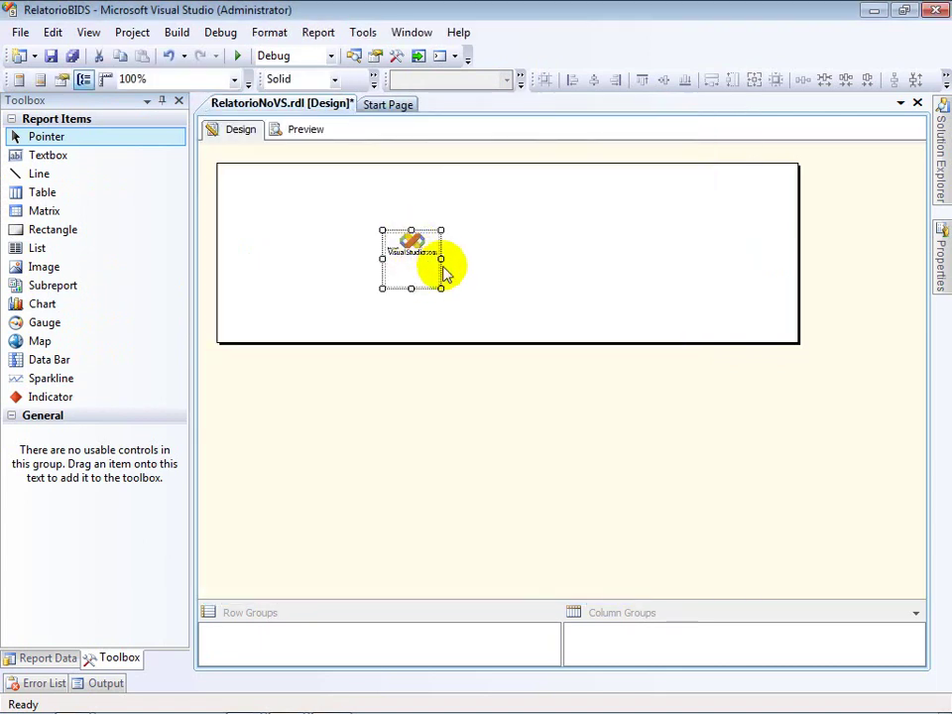
Enlarge the Visual Studio logo image to over half the report body's width and shift it slightly up and to the left.
left_click_drag(442, 259, 710, 260)
left_click_drag(546, 288, 545, 389)
left_click(723, 274)
left_click_drag(398, 331, 378, 312)
left_click(285, 236)
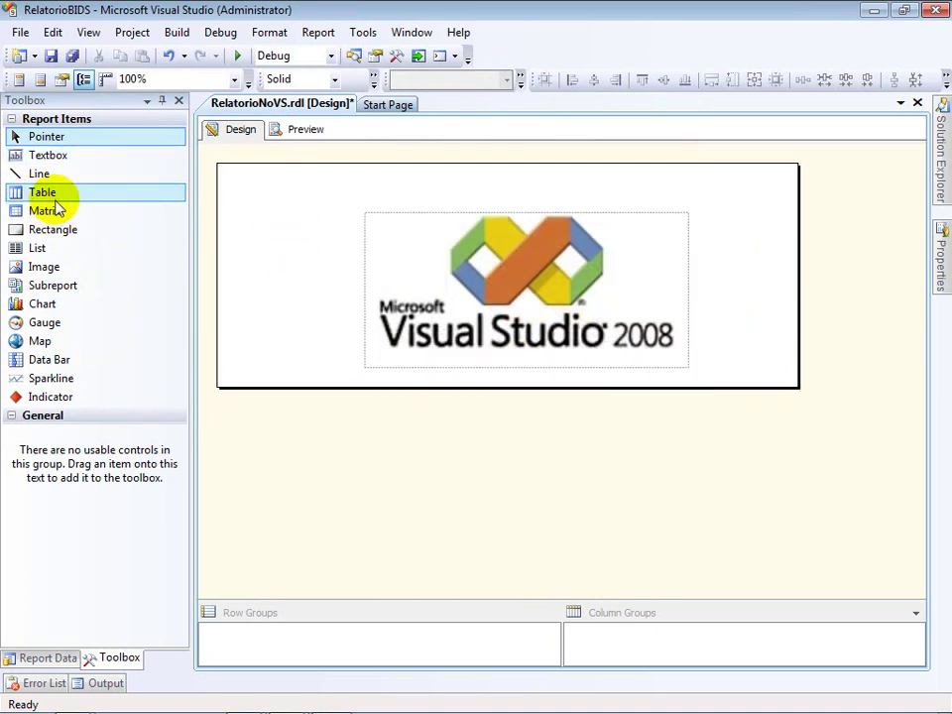
Add a text box above the logo with the text "Relatório com o VisualStudio 2008".
left_click(52, 155)
left_click(274, 180)
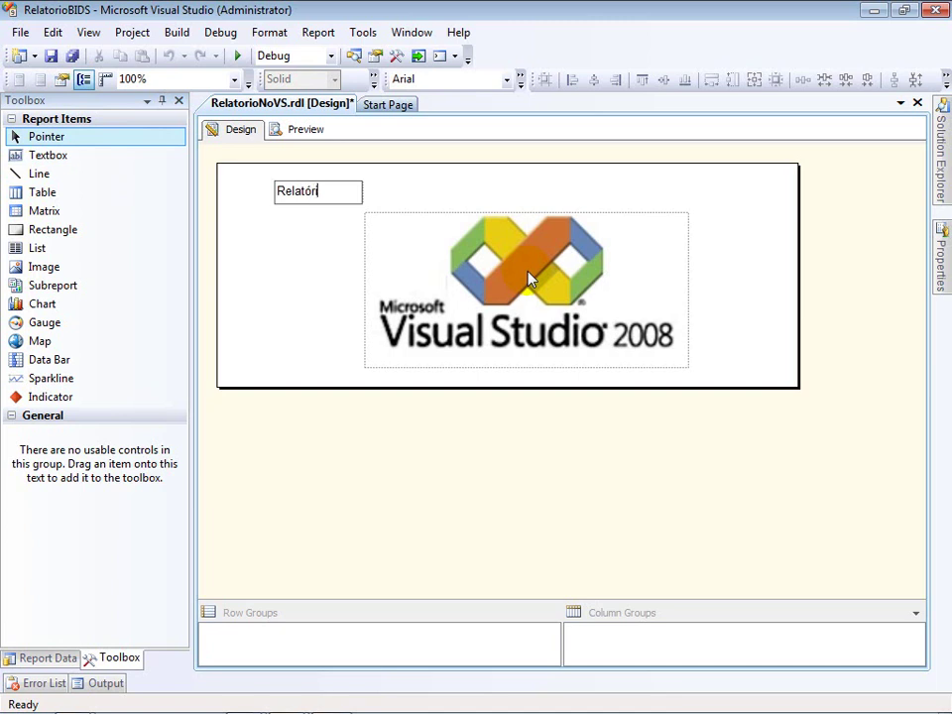
type("Relatório com o VisualS")
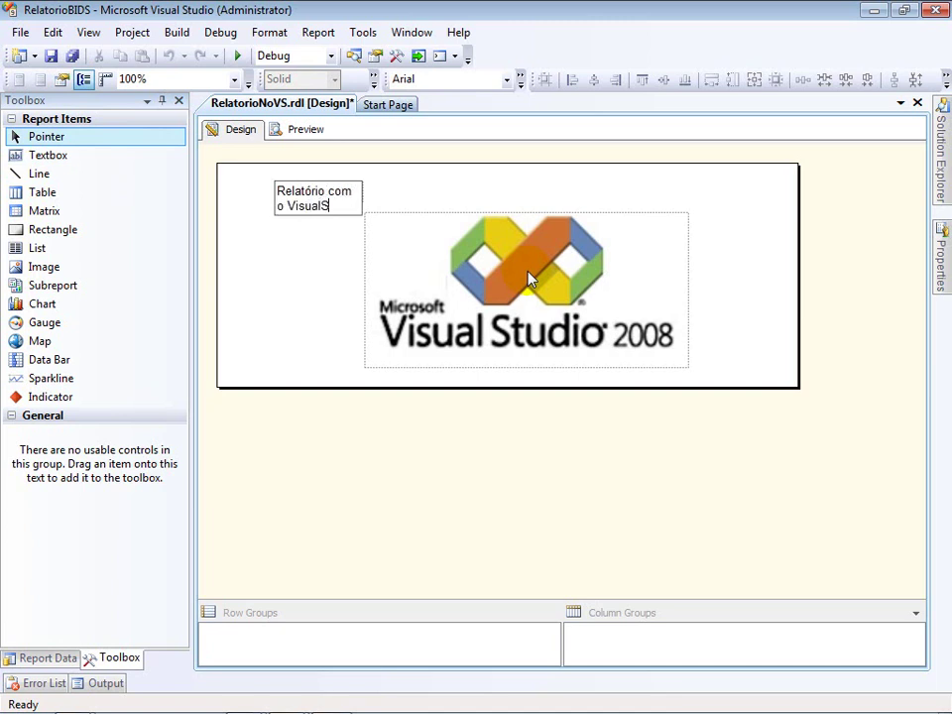
type("tudio 2008")
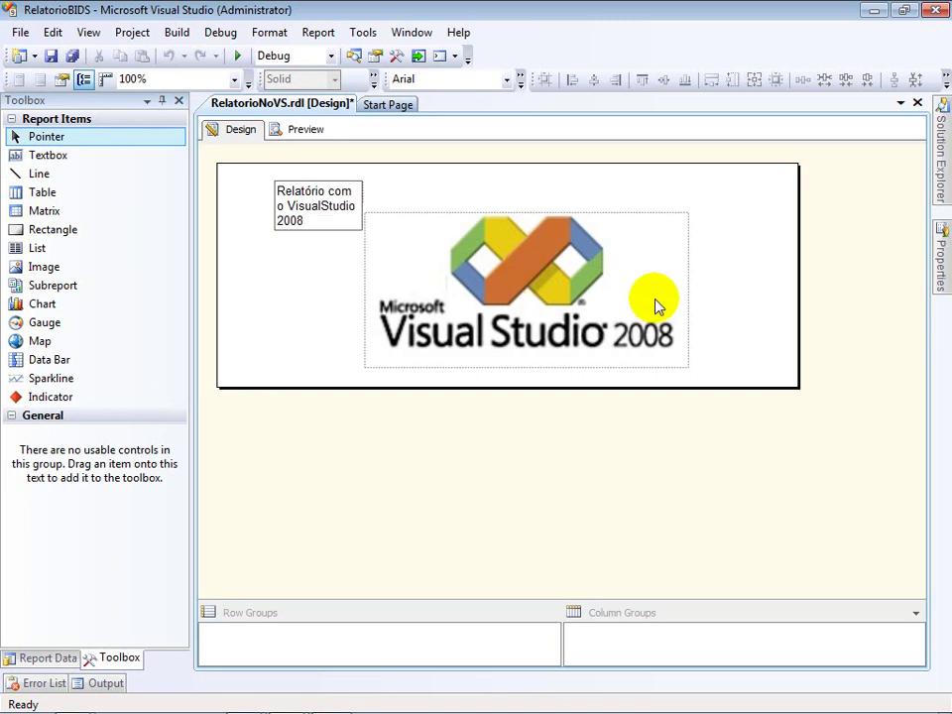
key("Escape")
Widen the title text box to fit its text on one line and align the logo's left edge beneath it.
left_click_drag(365, 192, 712, 181)
left_click_drag(493, 179, 493, 163)
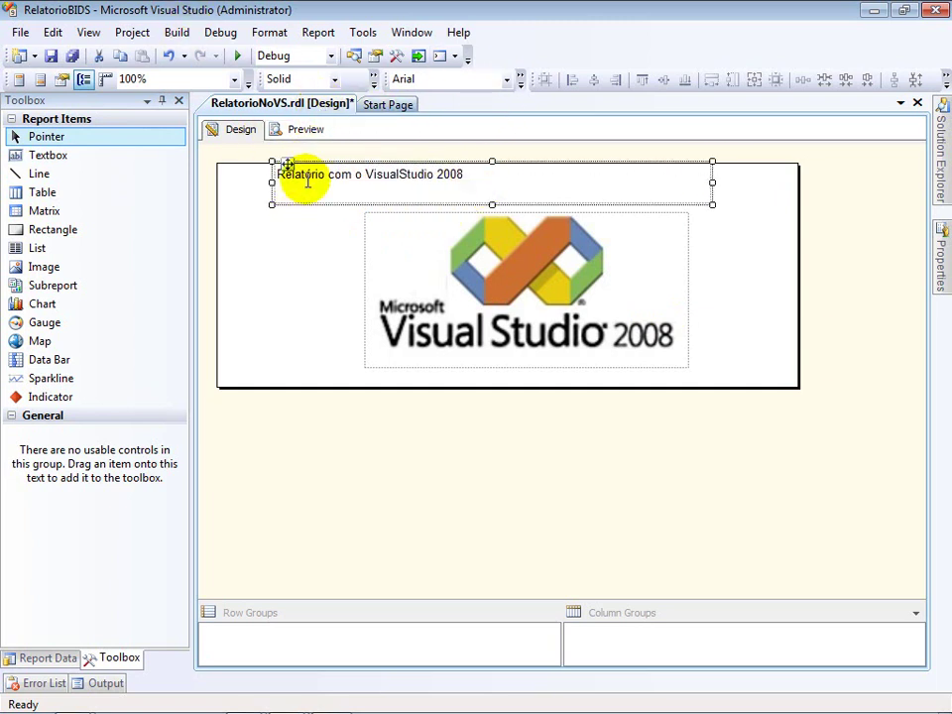
left_click_drag(289, 164, 288, 180)
left_click(392, 262)
left_click_drag(512, 256, 424, 256)
Set the title text box's font to Tahoma.
left_click(407, 192)
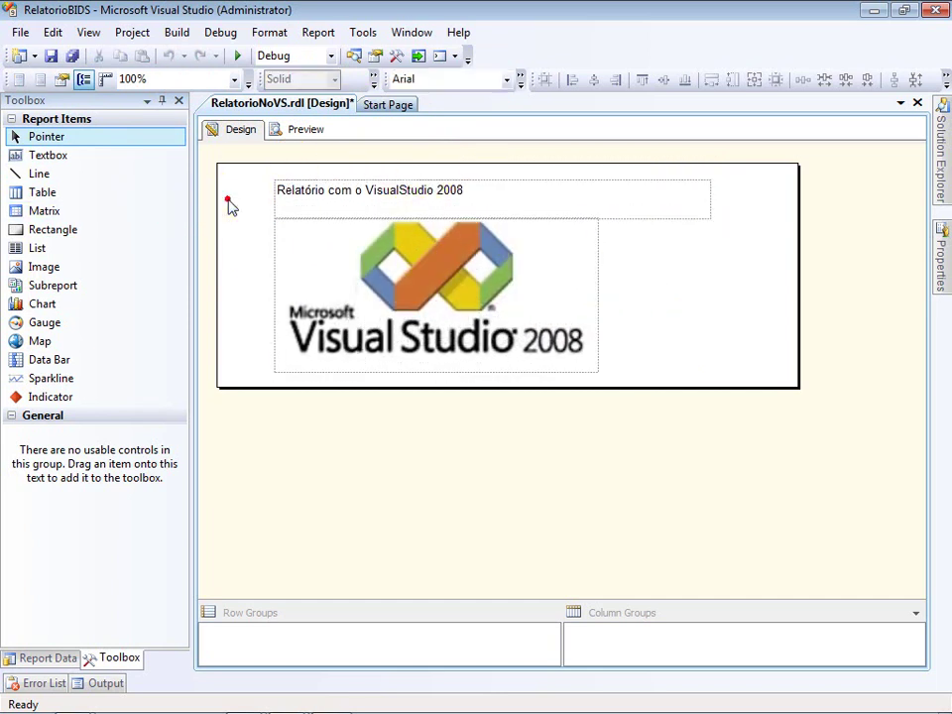
left_click(507, 80)
left_click(499, 126)
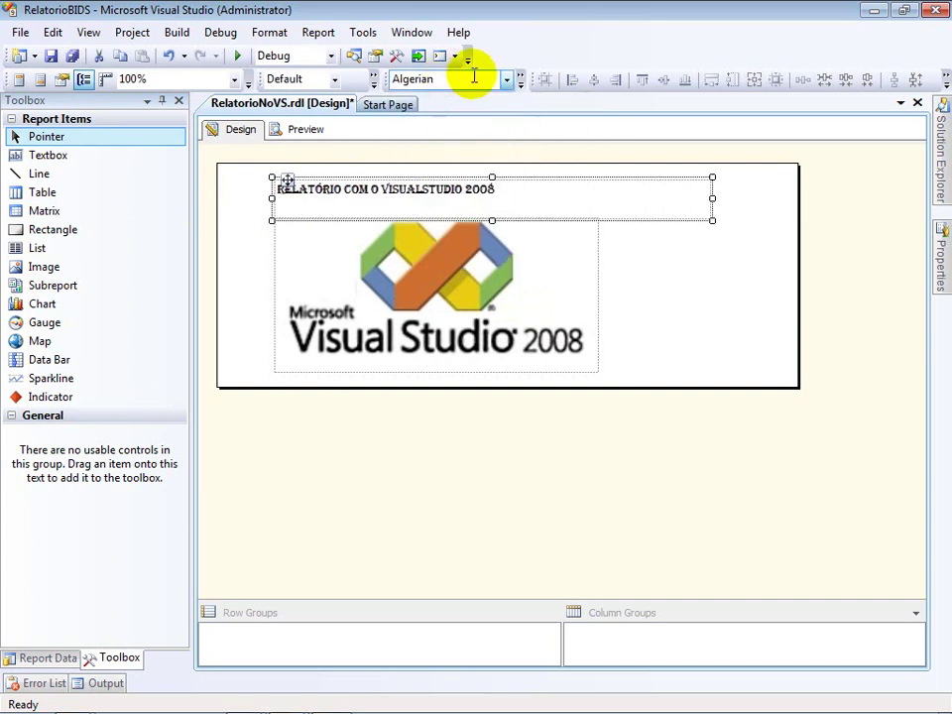
left_click(508, 79)
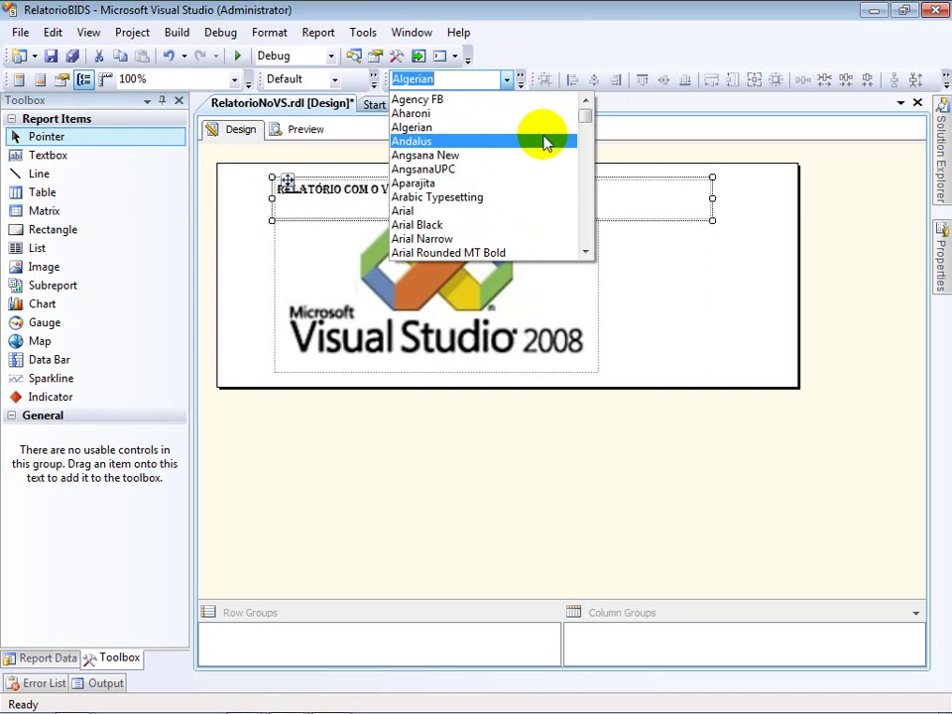
type("Tah")
key("Return")
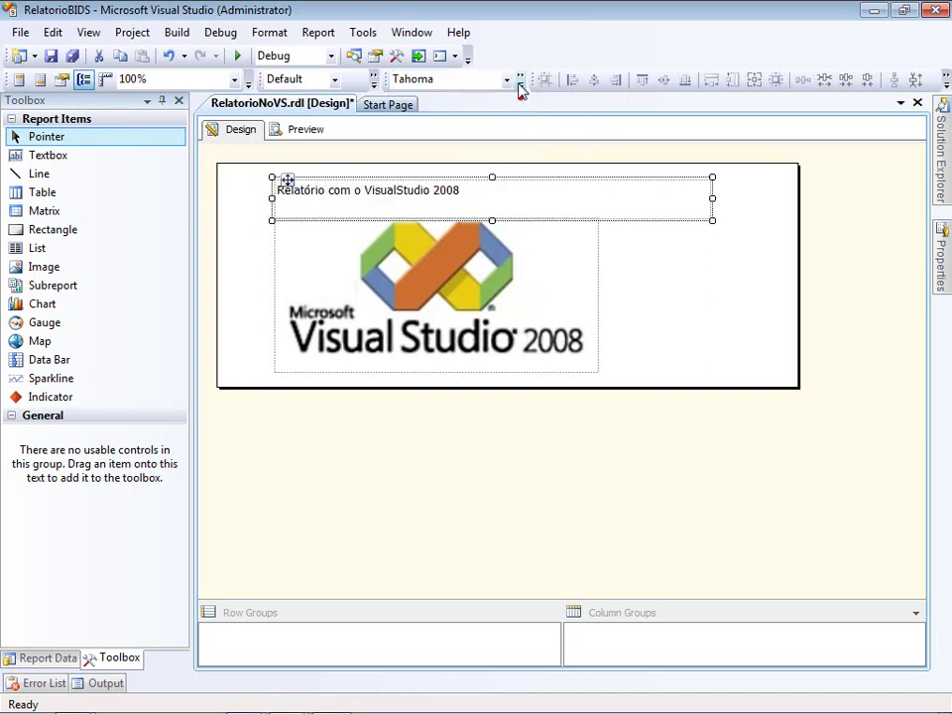
Set the title text's font color to dark blue.
left_click(520, 81)
left_click(424, 150)
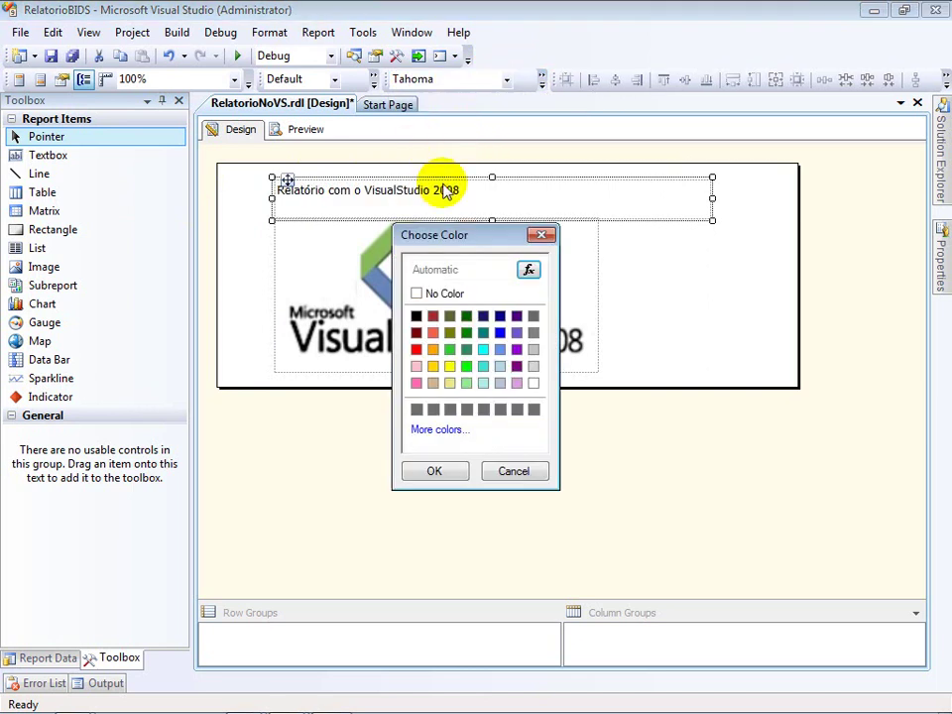
left_click(500, 316)
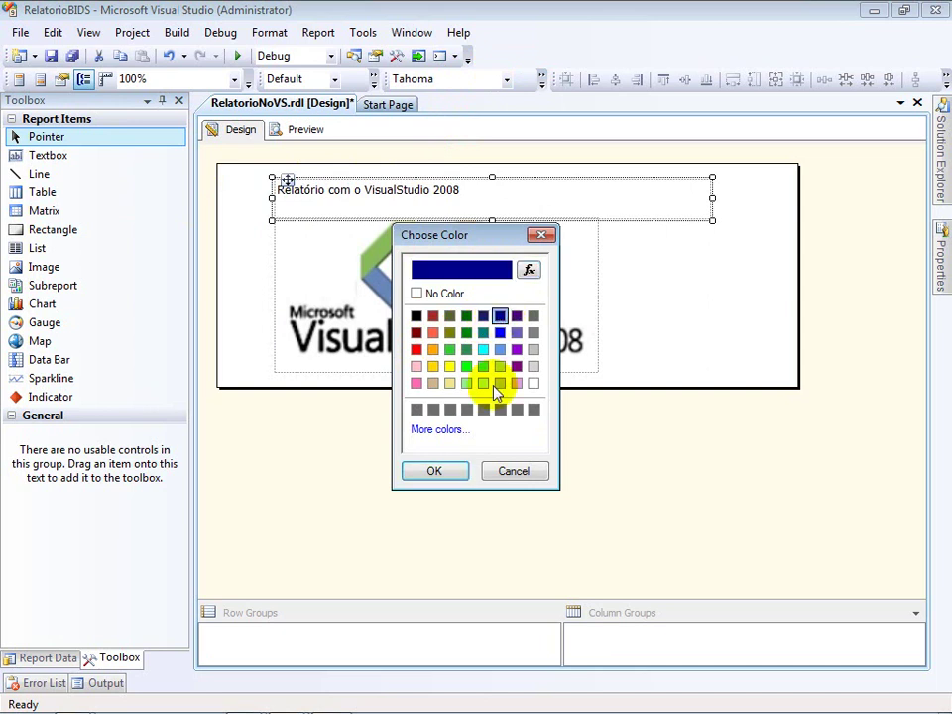
left_click(459, 469)
Set the title text's font size to 36pt.
left_click(541, 79)
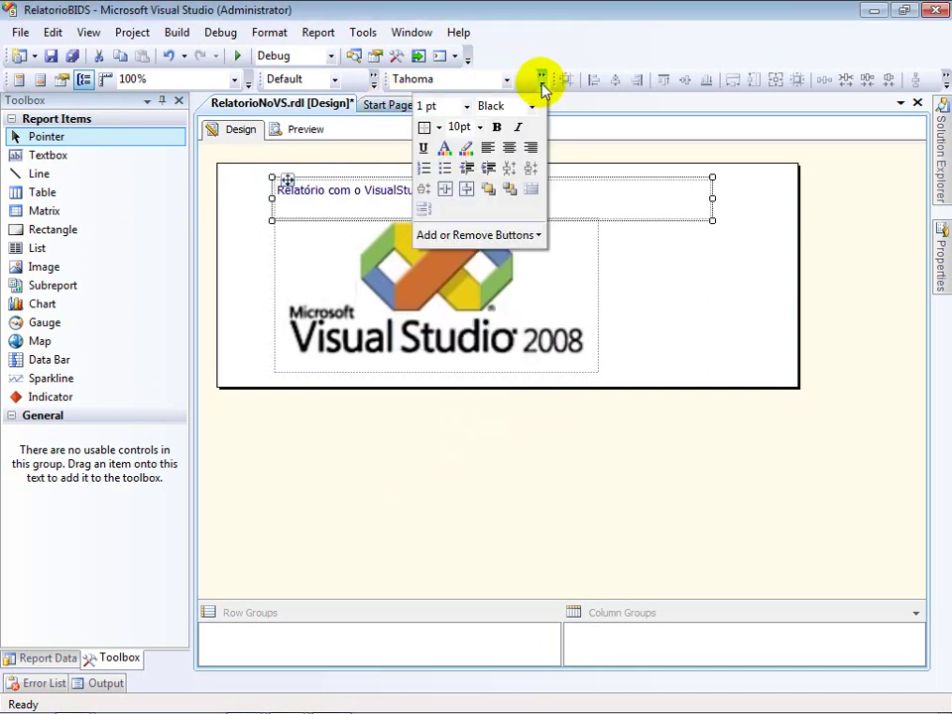
left_click(478, 128)
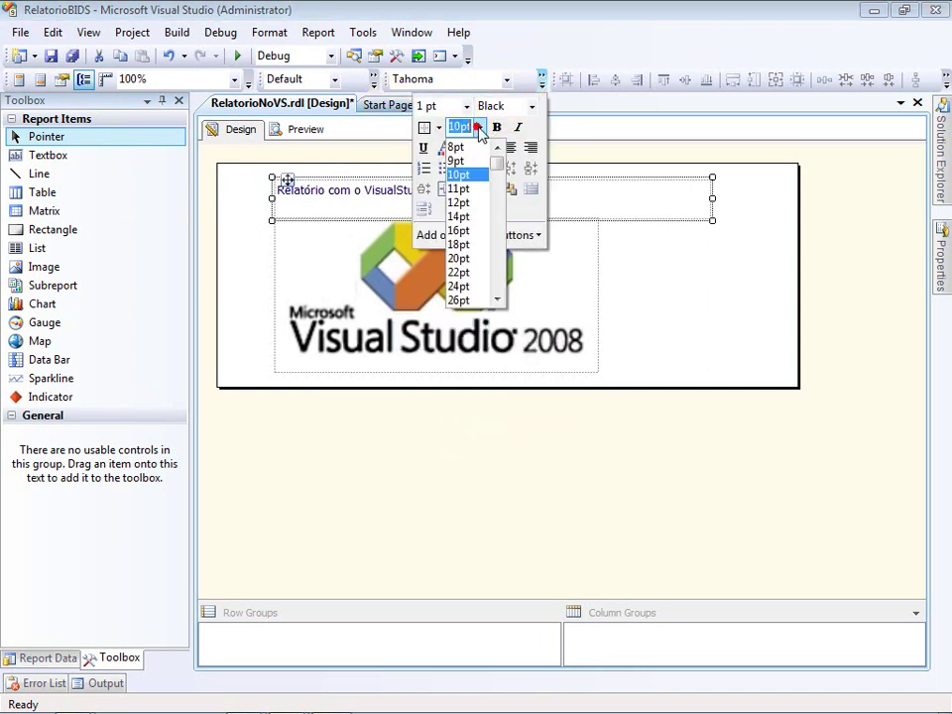
left_click(495, 253)
left_click(470, 274)
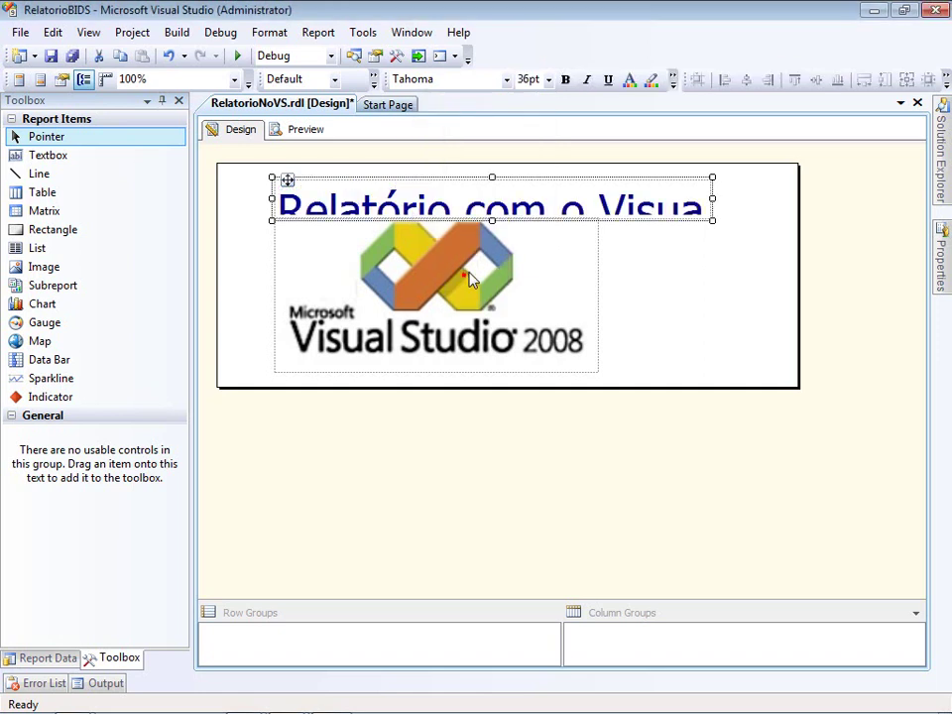
Move the logo down and enlarge the title text box so its text fits on two lines.
left_click_drag(714, 198, 761, 199)
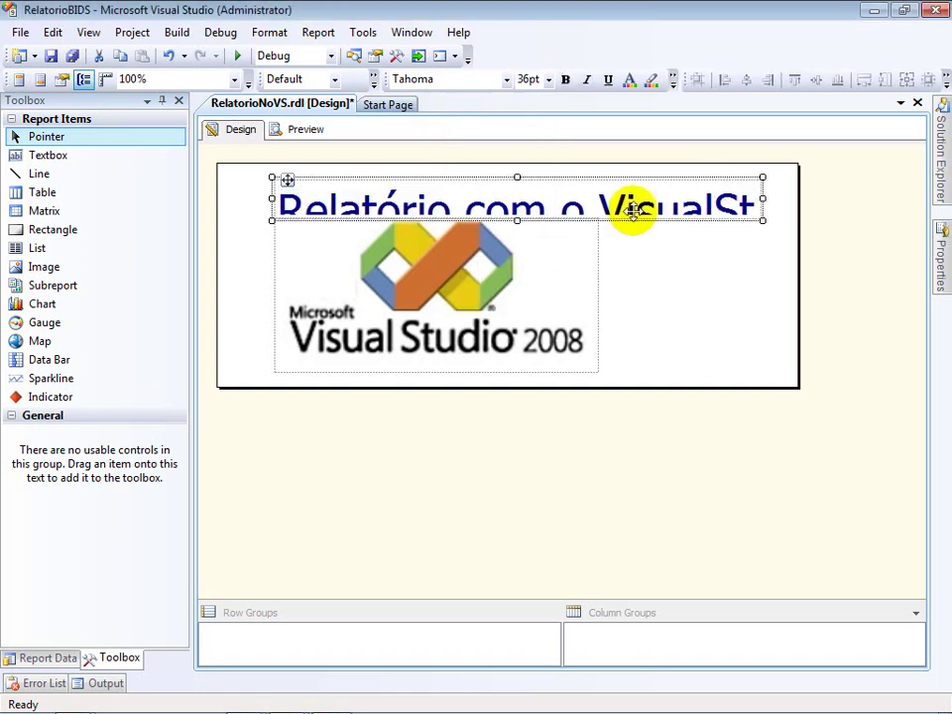
left_click(569, 260)
left_click_drag(568, 259, 537, 383)
left_click(612, 219)
left_click(680, 340)
left_click(473, 183)
left_click_drag(515, 219, 521, 290)
Move the logo up to sit directly below the title text box, aligned with its left edge.
left_click(679, 327)
left_click(546, 366)
left_click_drag(459, 378, 448, 334)
left_click(664, 345)
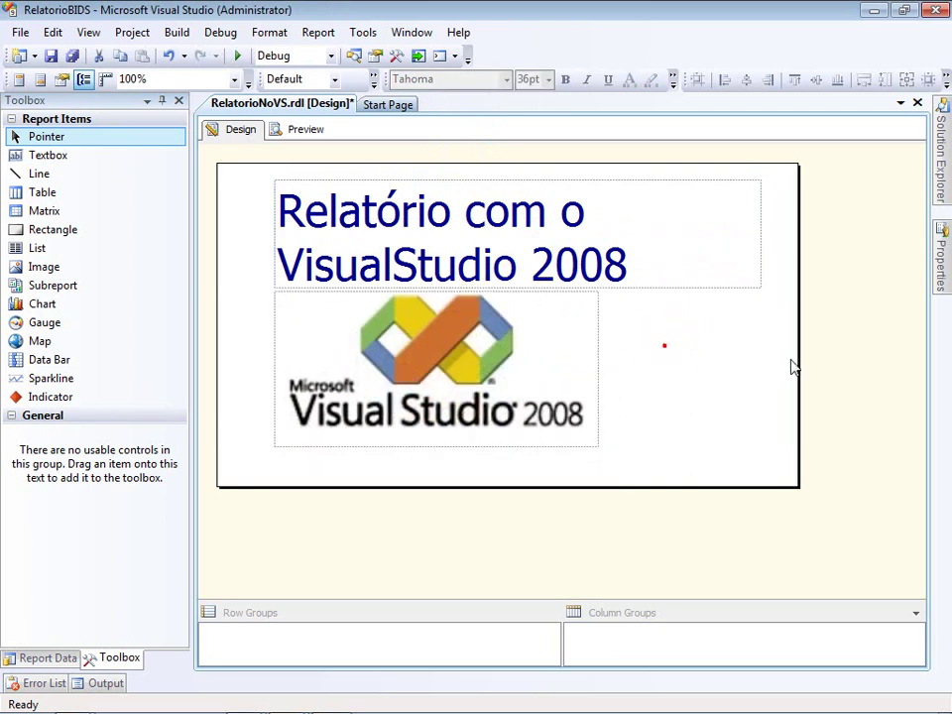
Save all files of the RelatorioBIDS project and close its Visual Studio window.
left_click(71, 56)
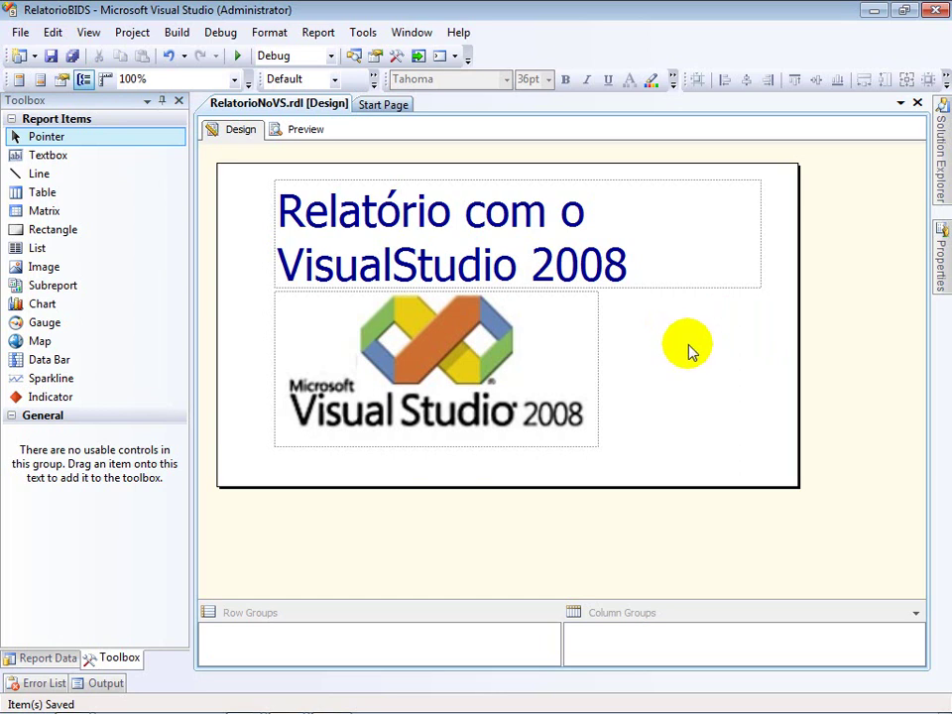
left_click(934, 10)
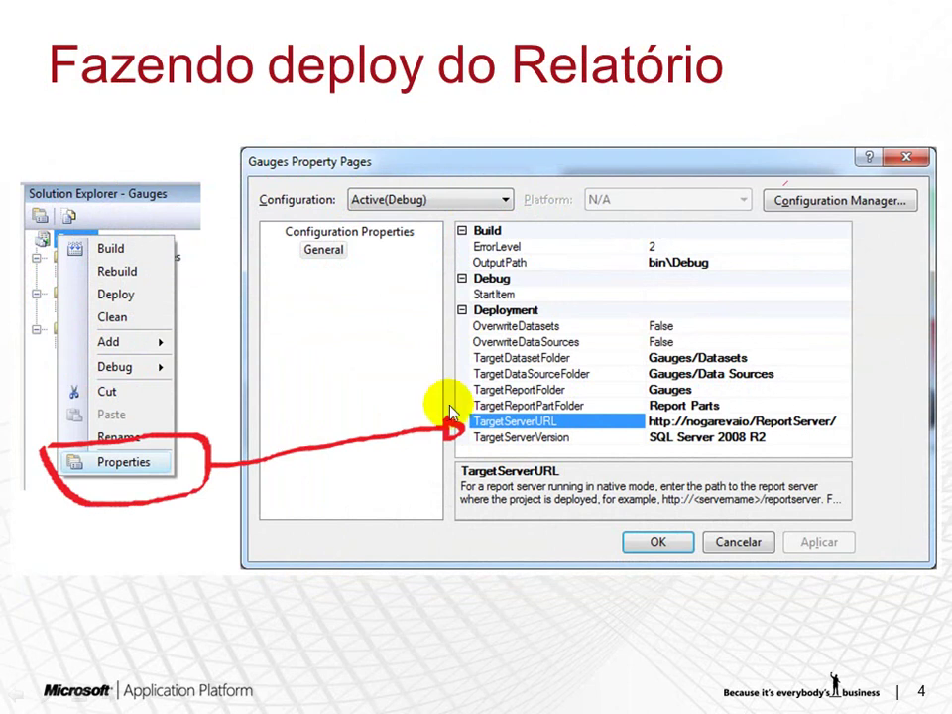
Switch to the Gauges project in Visual Studio and look through the available gauge types without adding a gauge.
key("super")
left_click(288, 672)
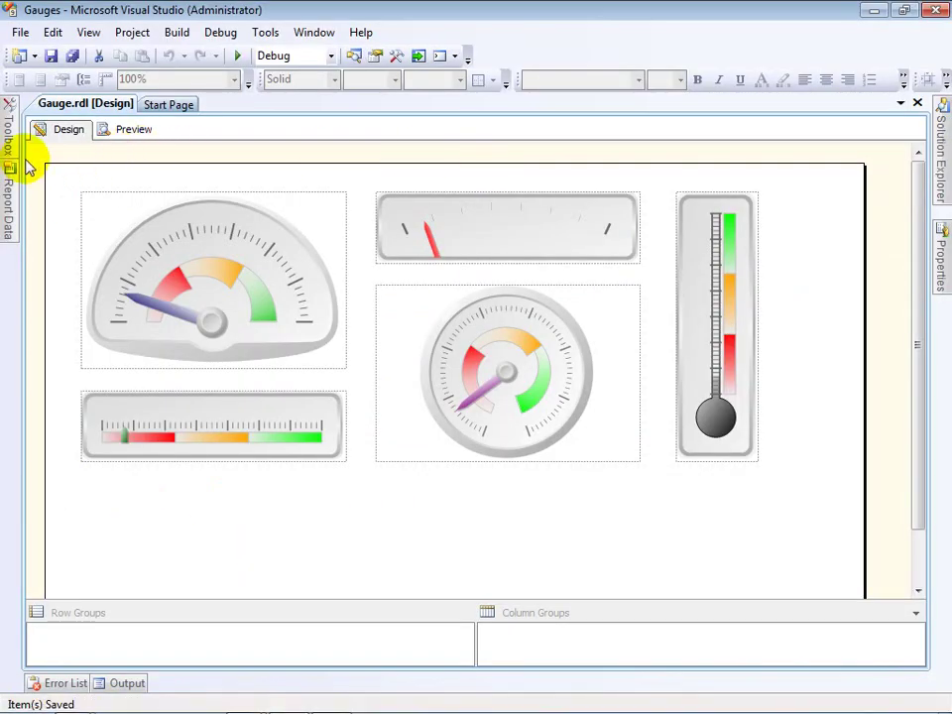
mouse_move(11, 158)
left_click(107, 325)
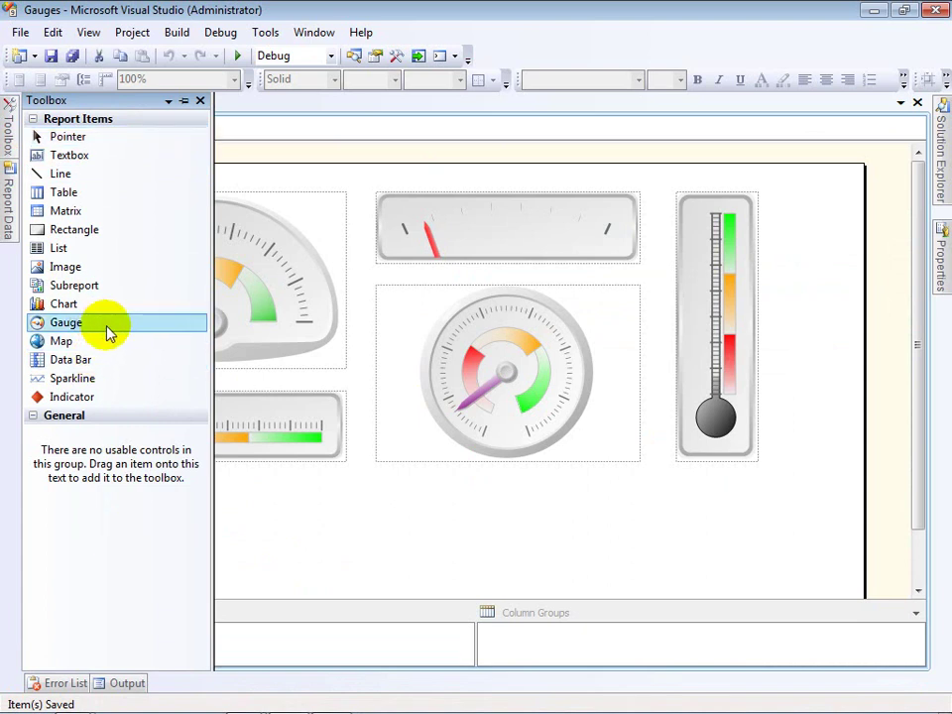
left_click(459, 511)
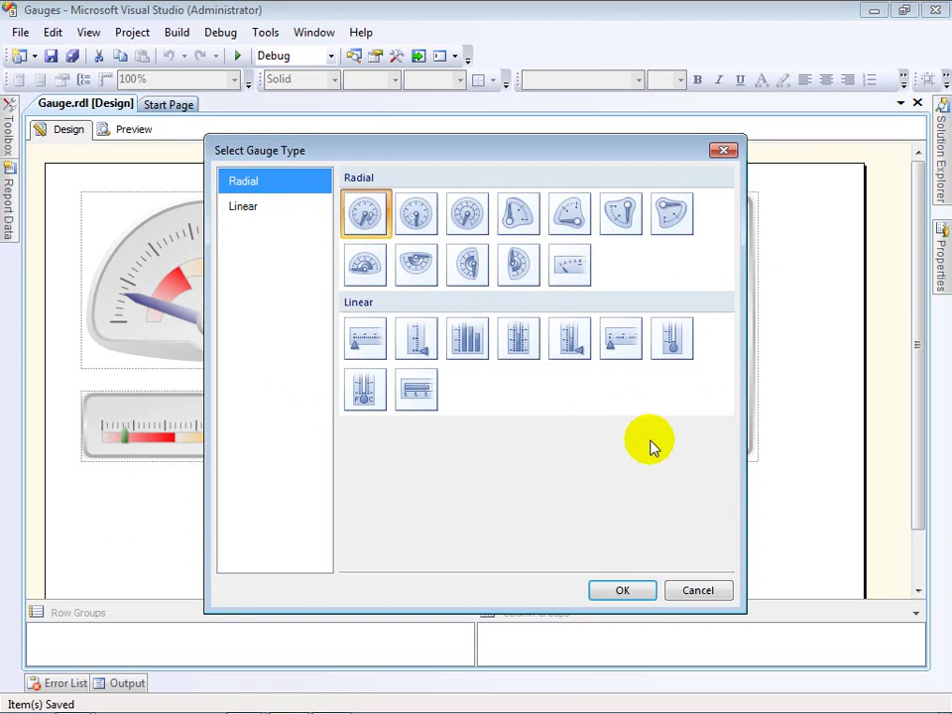
left_click(721, 592)
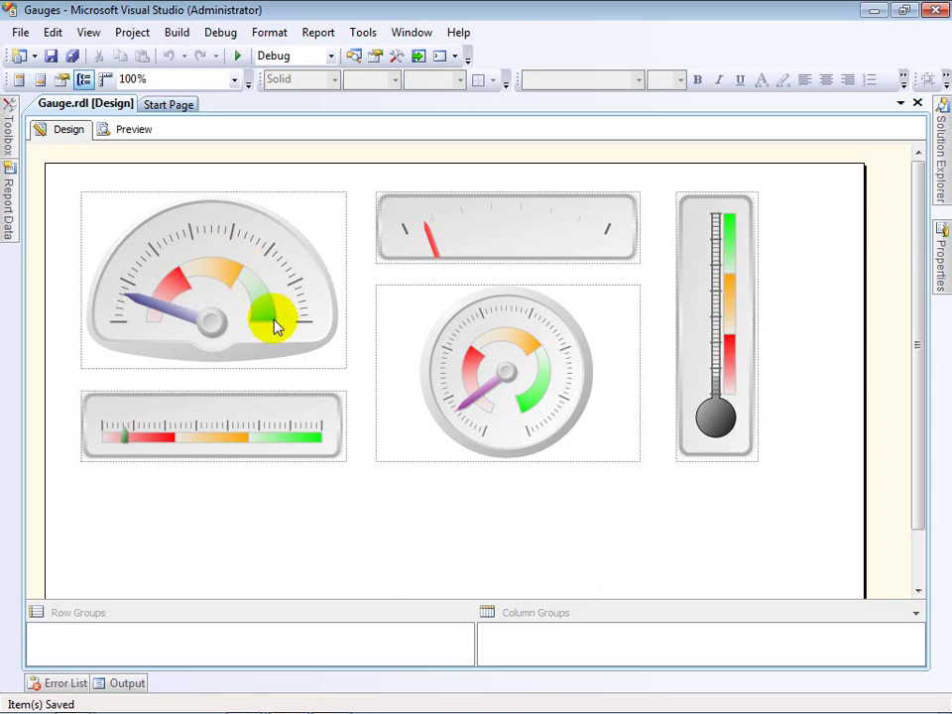
Preview the Gauge.rdl report with its rendered gauges and return to the design view.
left_click(128, 133)
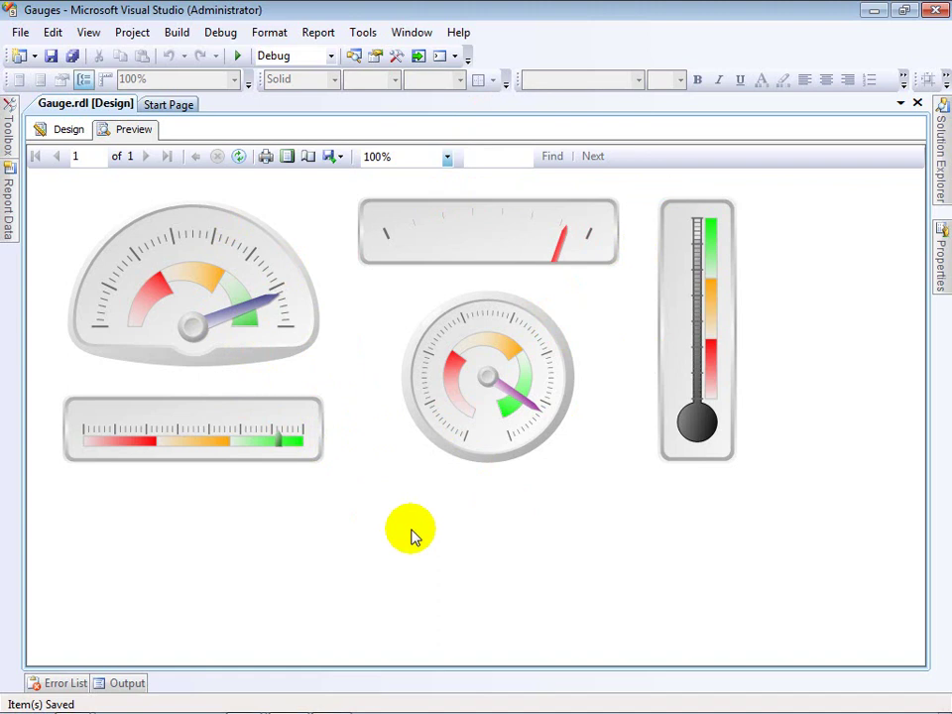
left_click(69, 130)
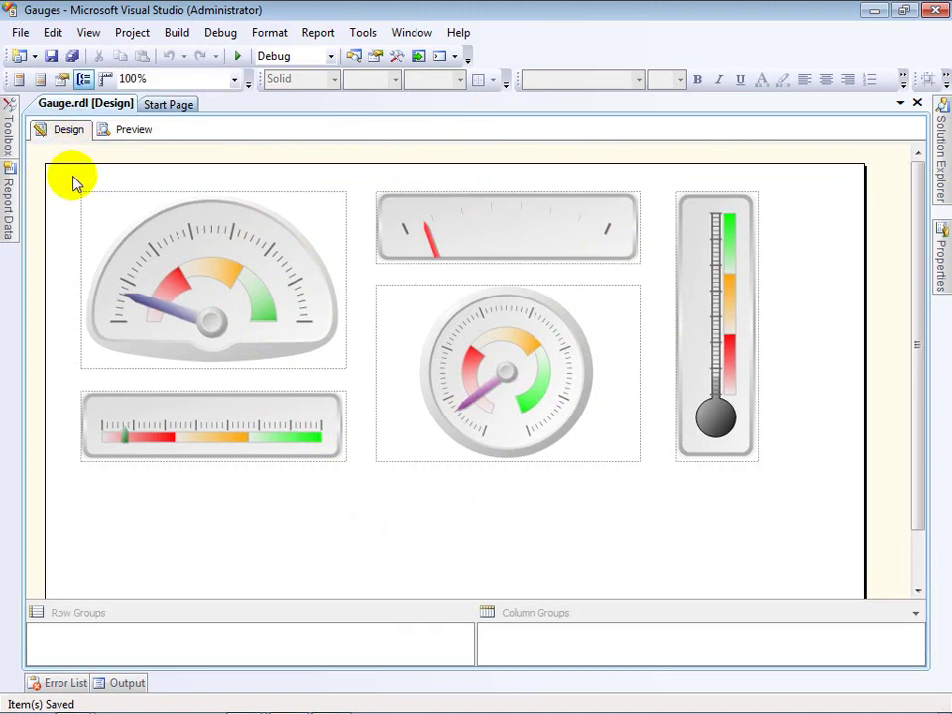
Switch to Internet Explorer to check the folders listed on the ReportServer page, and return to Visual Studio.
mouse_move(44, 707)
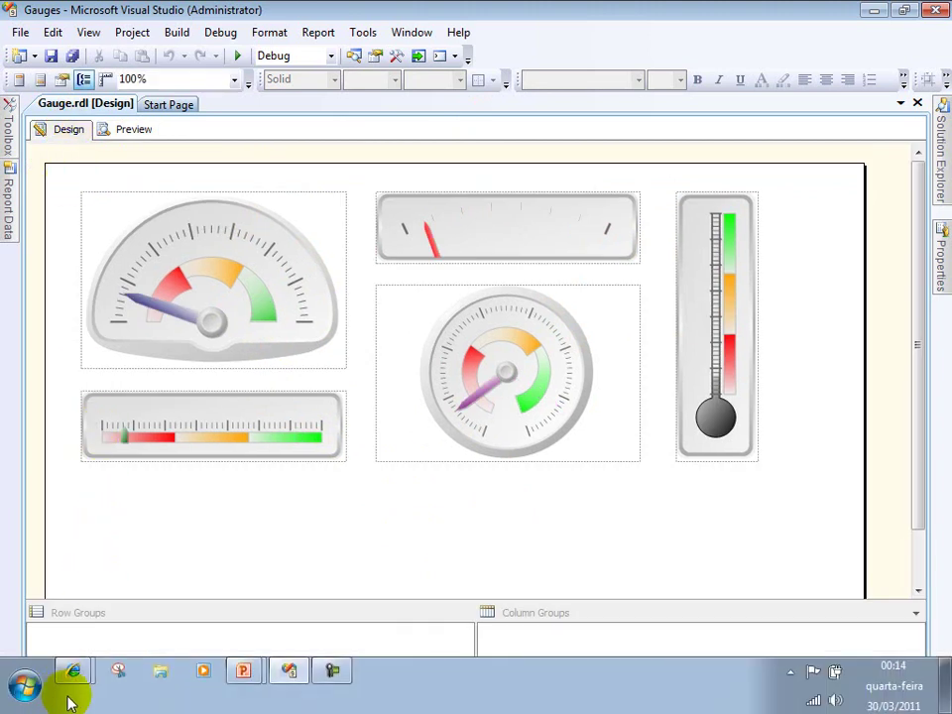
mouse_move(74, 684)
left_click(87, 603)
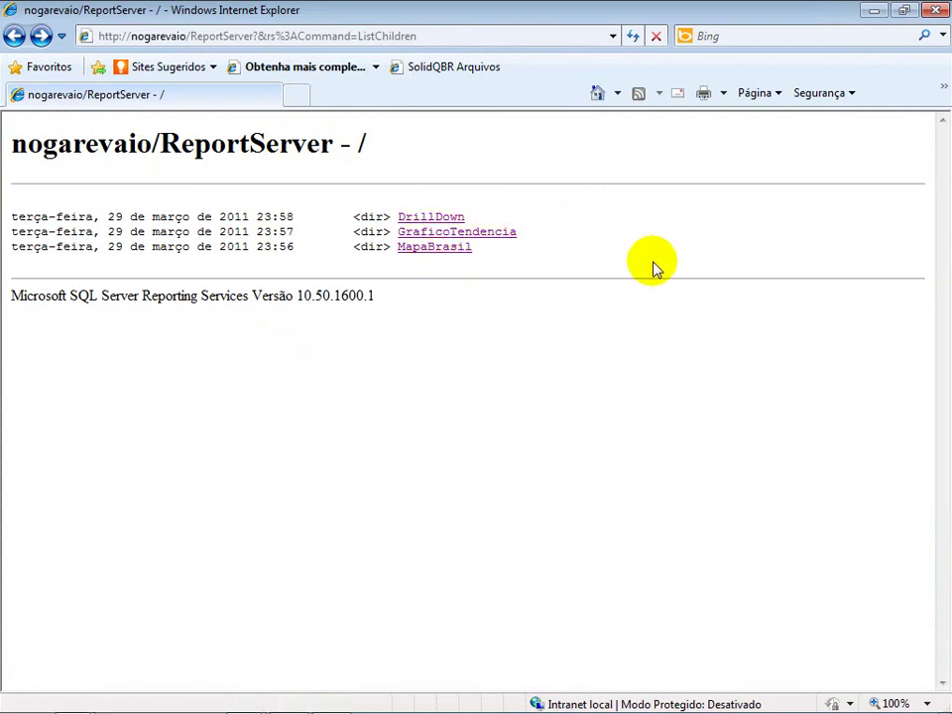
left_click(874, 10)
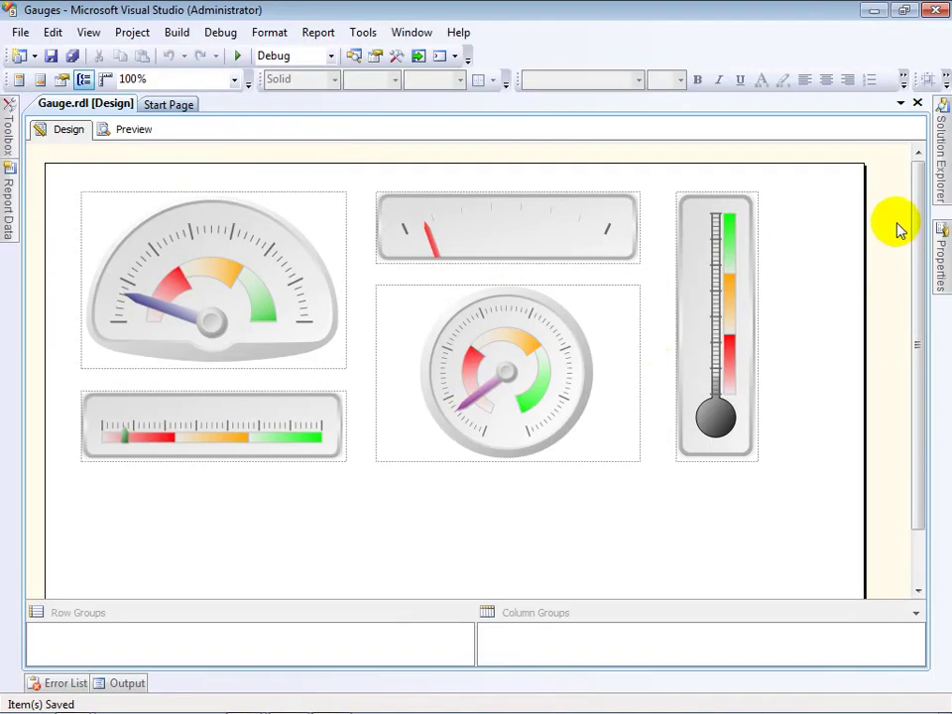
Review the TargetServerURL deployment setting in the Gauges project properties and accept the dialog.
left_click(939, 159)
right_click(759, 145)
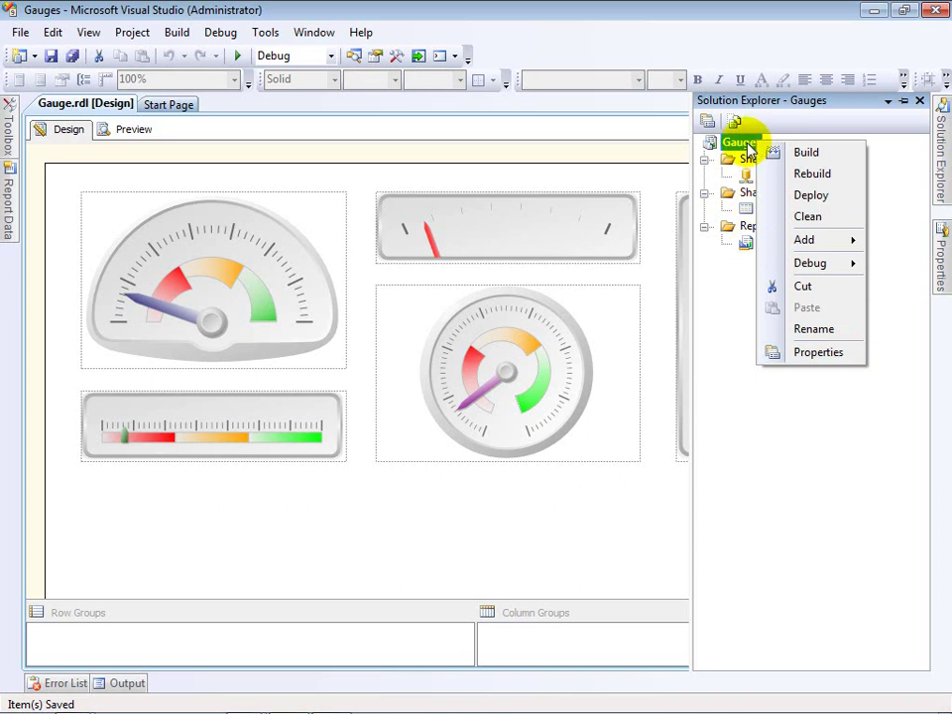
right_click(749, 148)
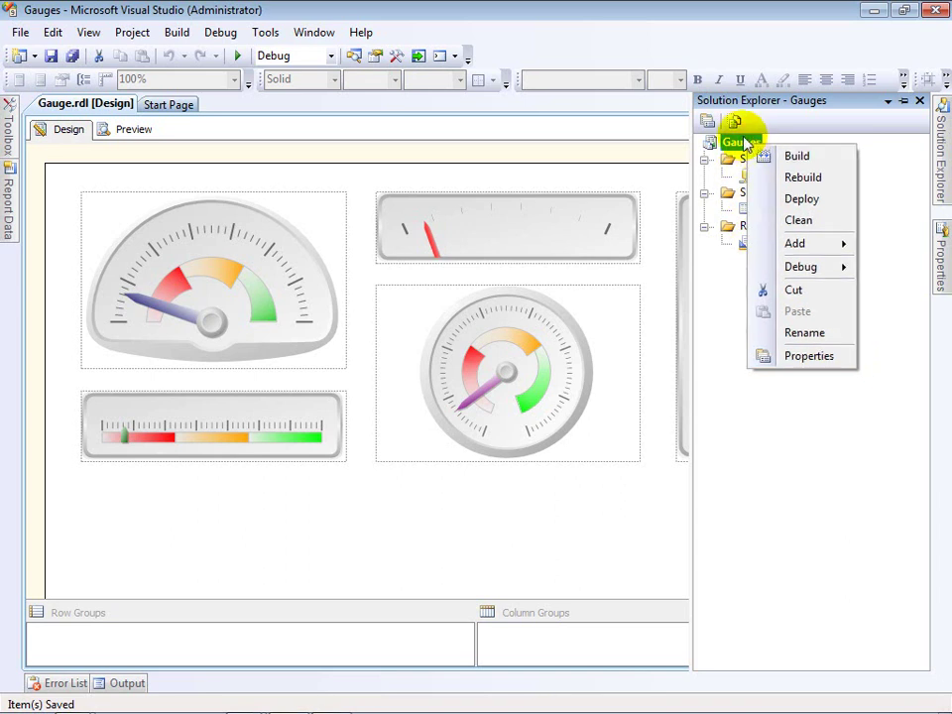
left_click(834, 359)
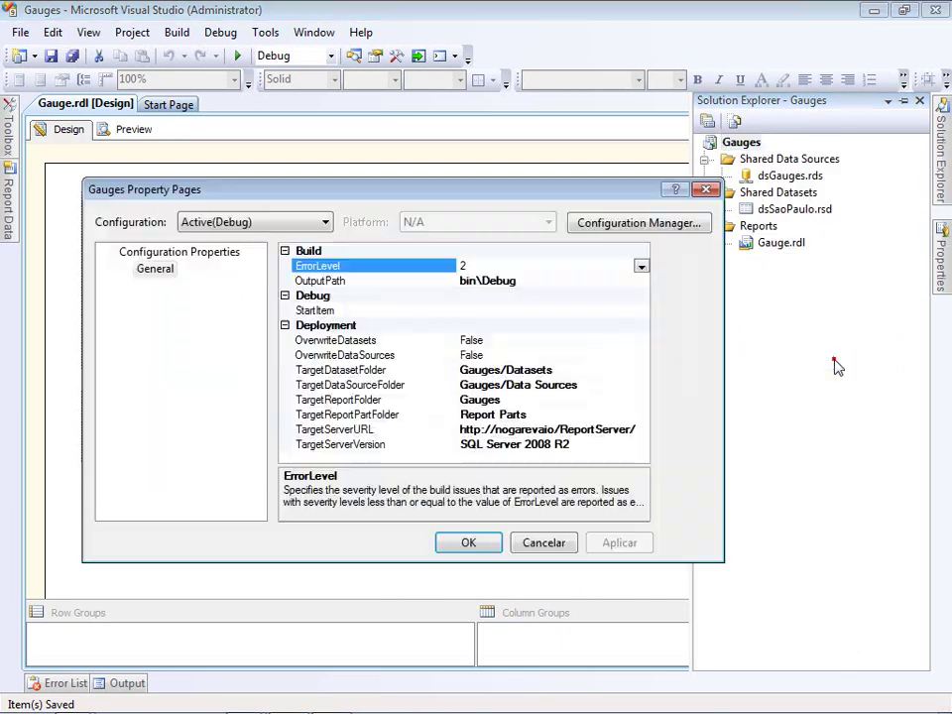
left_click(380, 431)
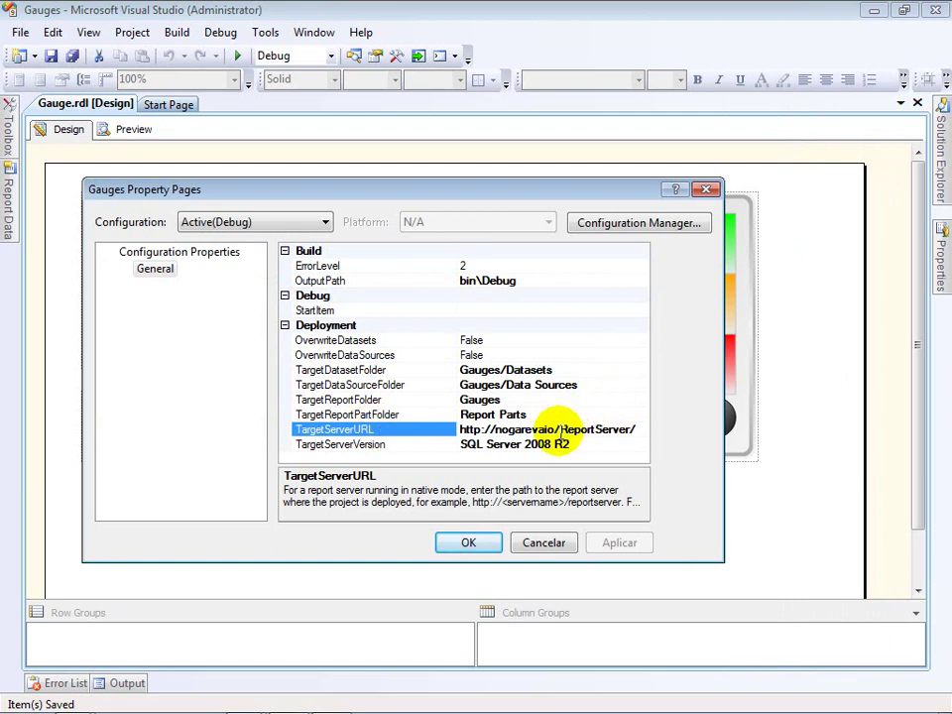
double_click(560, 429)
left_click(562, 431)
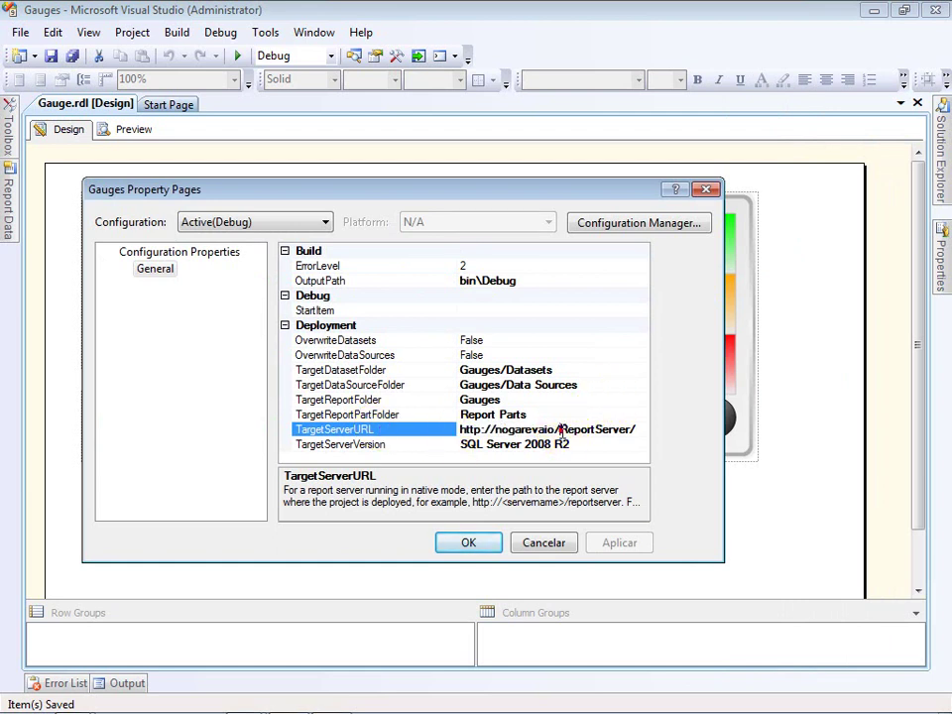
double_click(606, 430)
left_click(622, 431)
triple_click(625, 431)
left_click(636, 430)
left_click(486, 541)
Deploy the Gauges project to the report server and read the build and deploy results in the output.
left_click(940, 169)
right_click(746, 143)
left_click(820, 204)
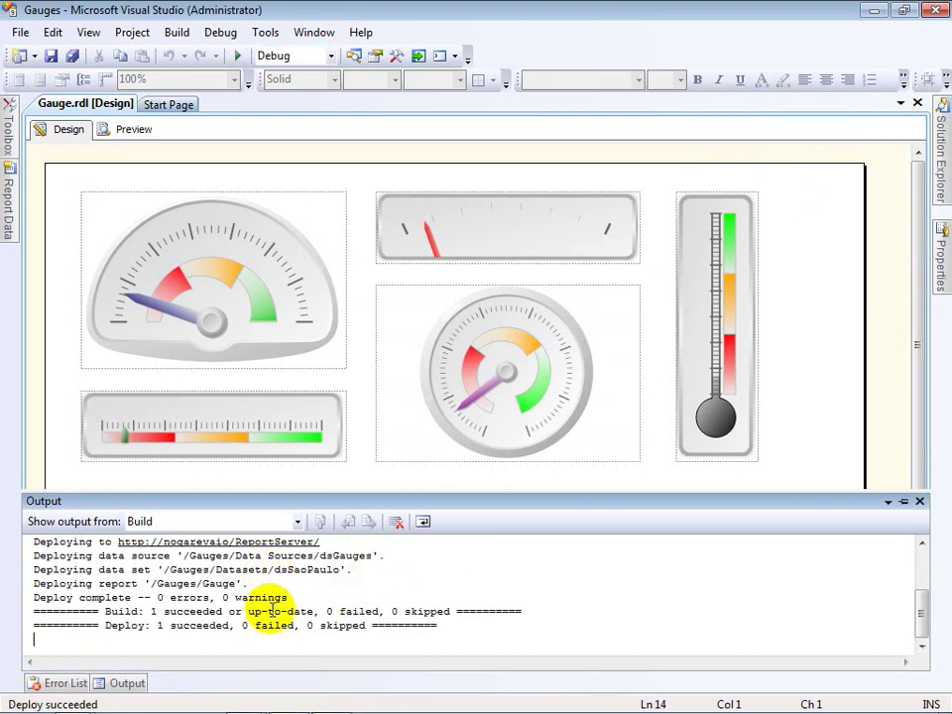
left_click_drag(103, 611, 453, 611)
left_click_drag(103, 625, 365, 625)
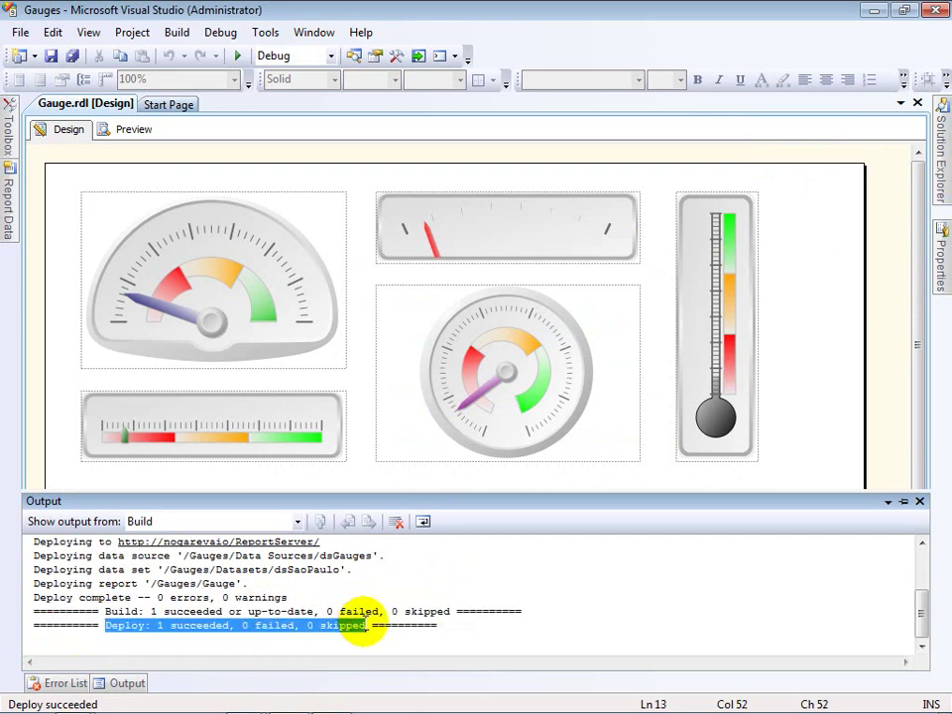
left_click(595, 583)
Switch to the ReportServer page in Internet Explorer and refresh its folder listing.
left_click(870, 12)
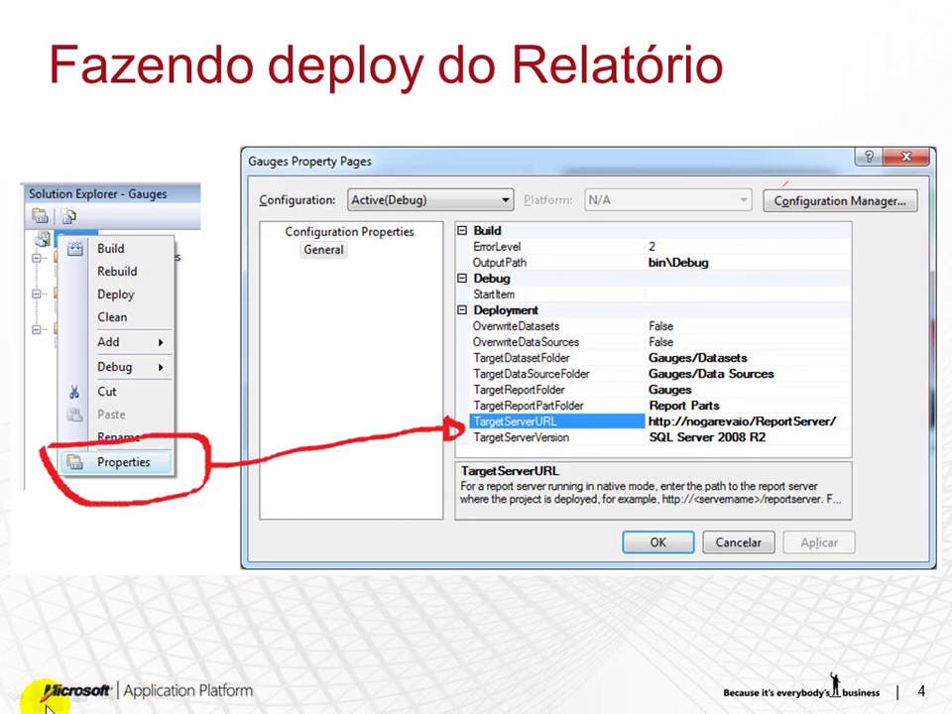
left_click(24, 685)
left_click(72, 672)
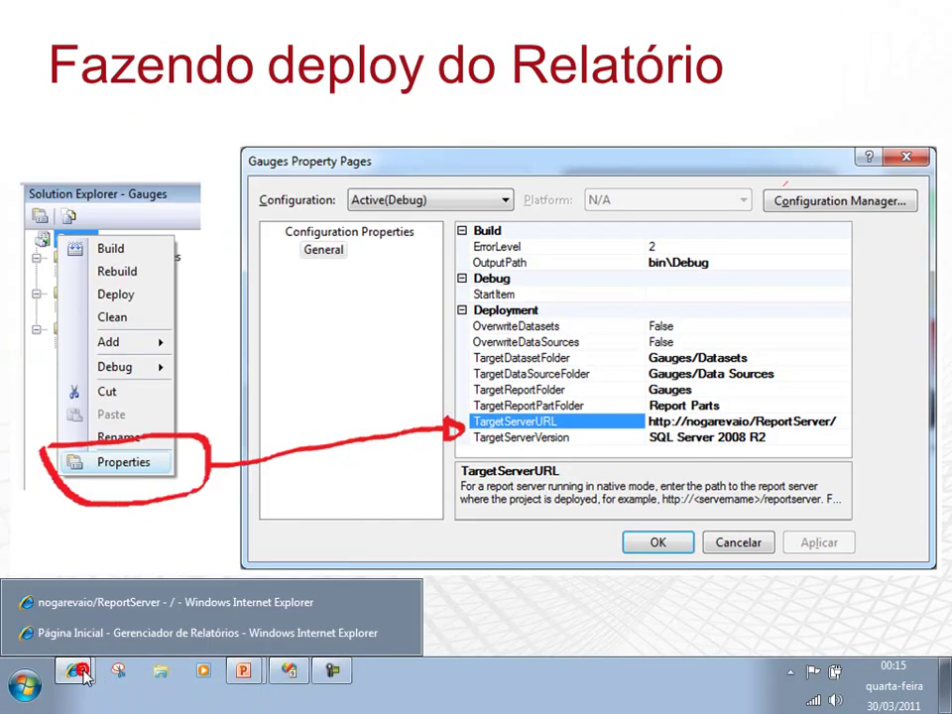
left_click(100, 605)
key("F5")
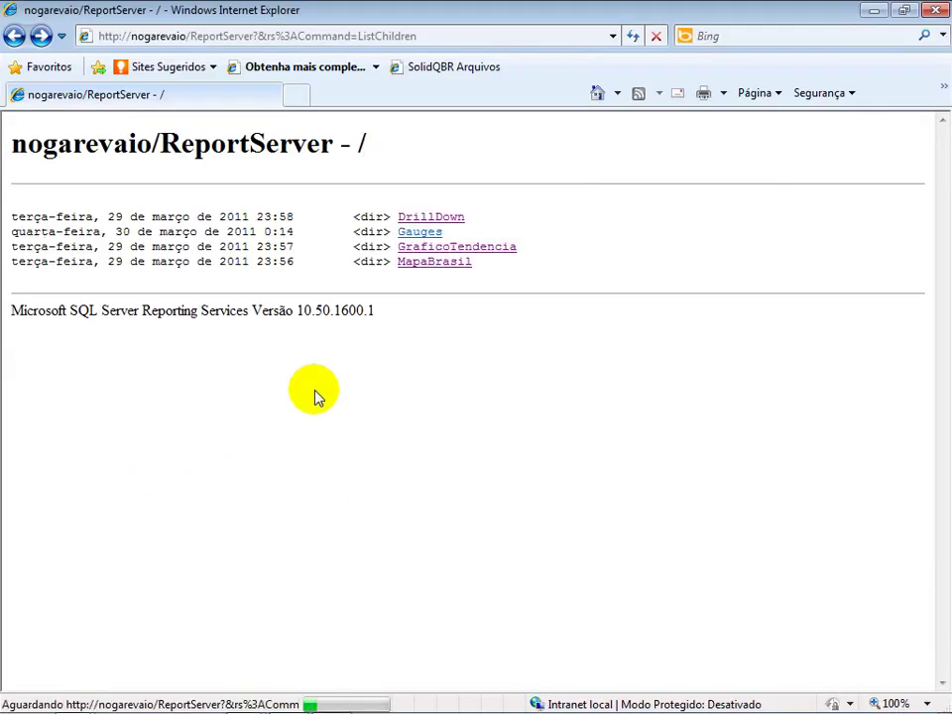
View the deployed Gauge report from the Gauges folder, go back to the root listing and minimize the browser.
left_click(418, 238)
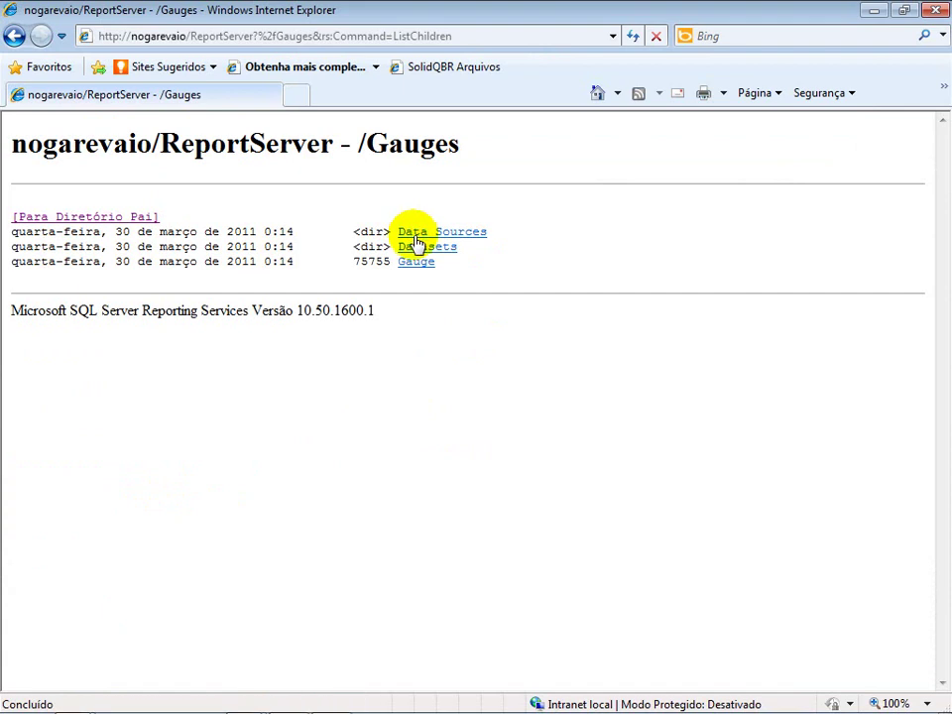
left_click(433, 266)
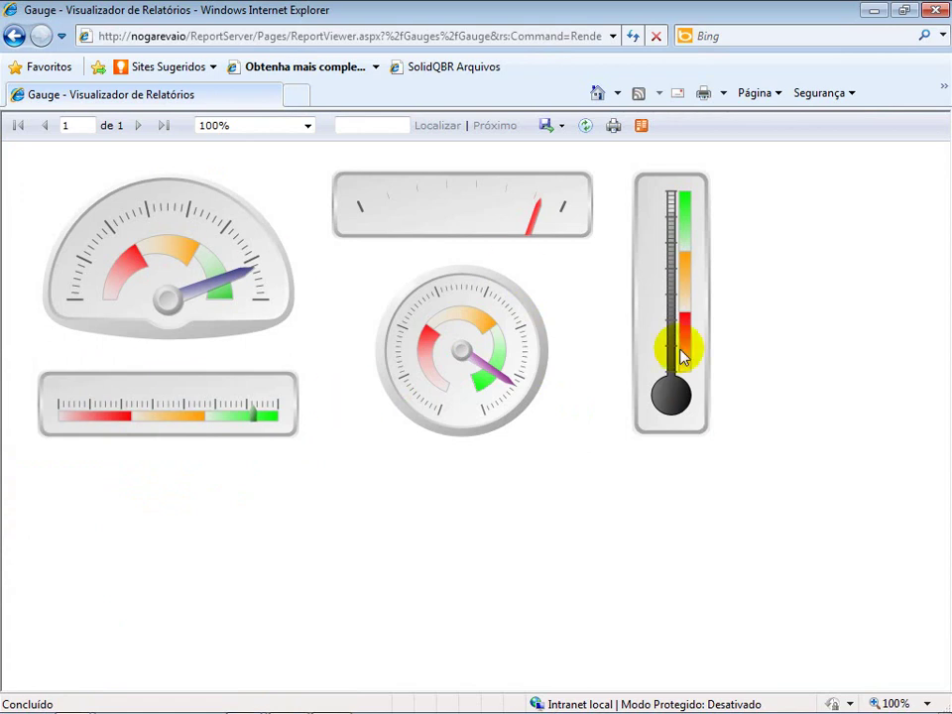
left_click(13, 35)
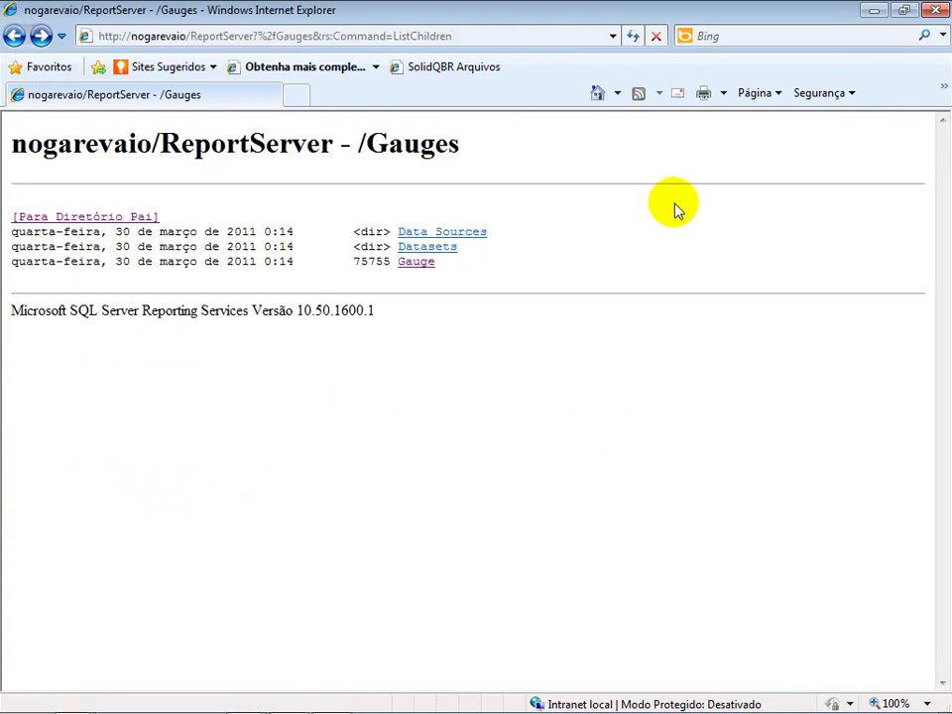
left_click(16, 35)
left_click(880, 9)
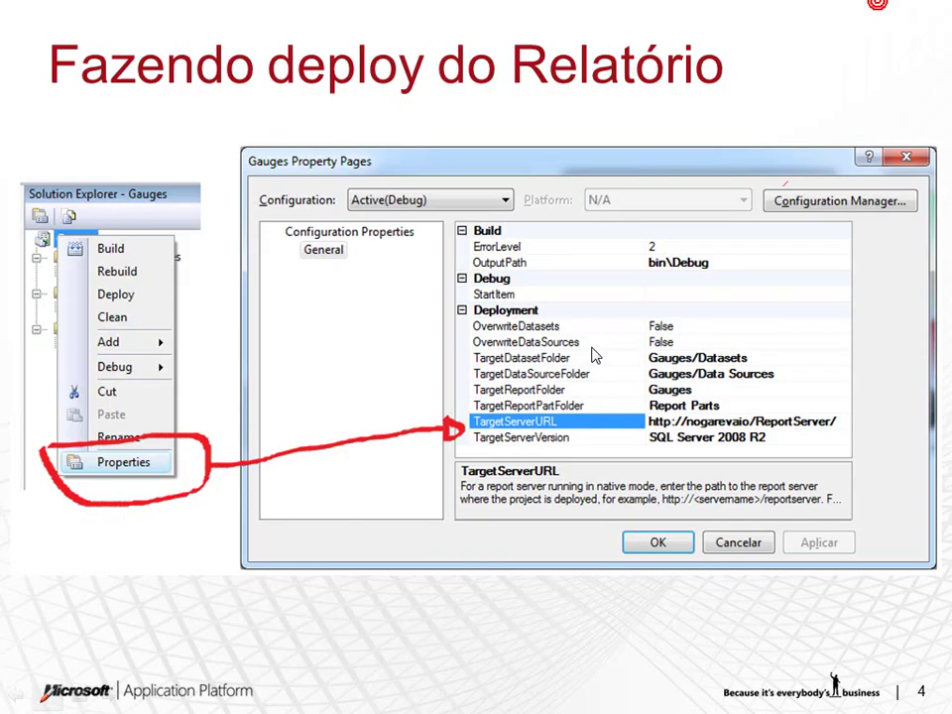
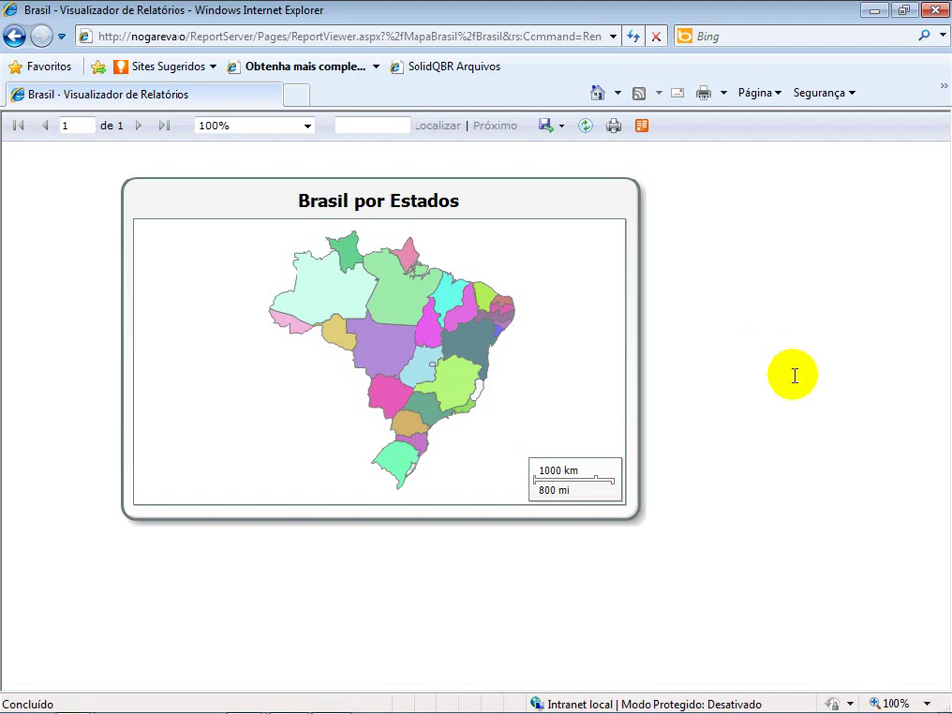
Return from the Brasil report to the root listing and open the GraficoTendencia report from its folder.
left_click(15, 36)
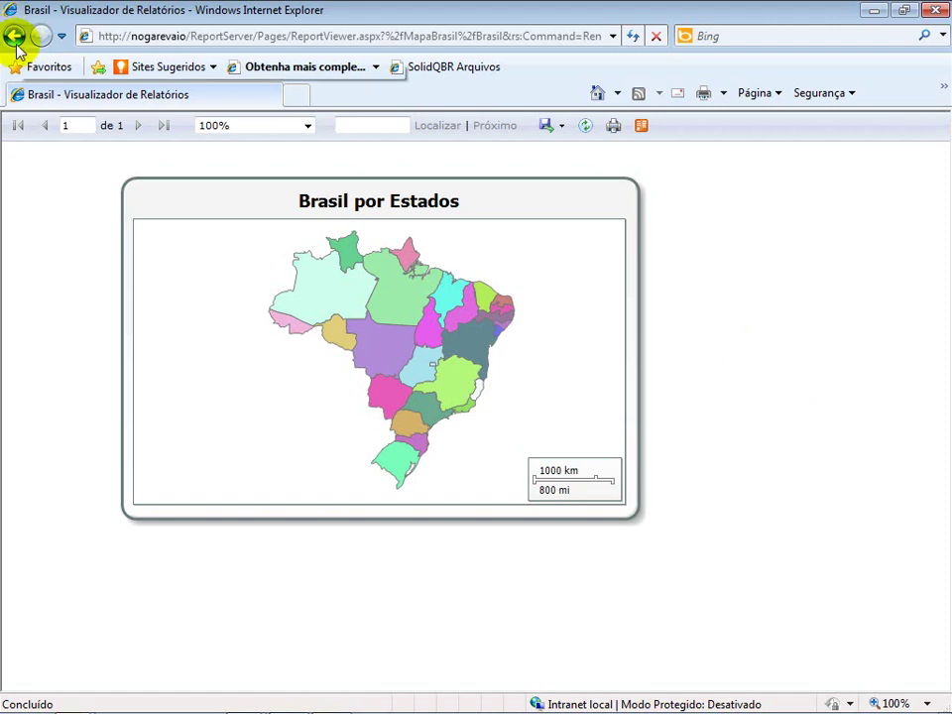
left_click(16, 39)
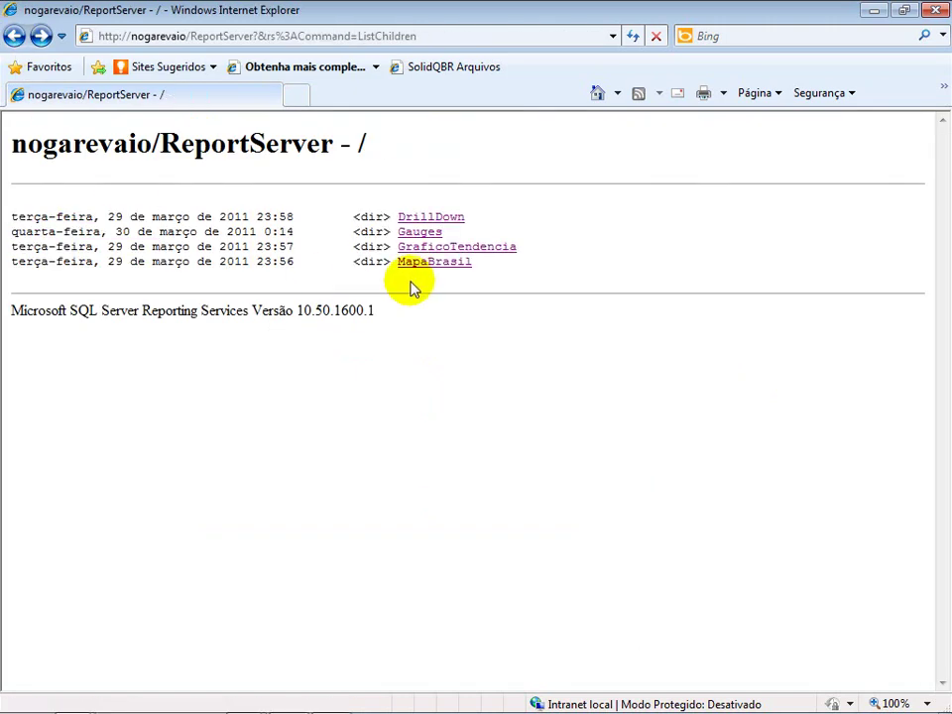
left_click(476, 248)
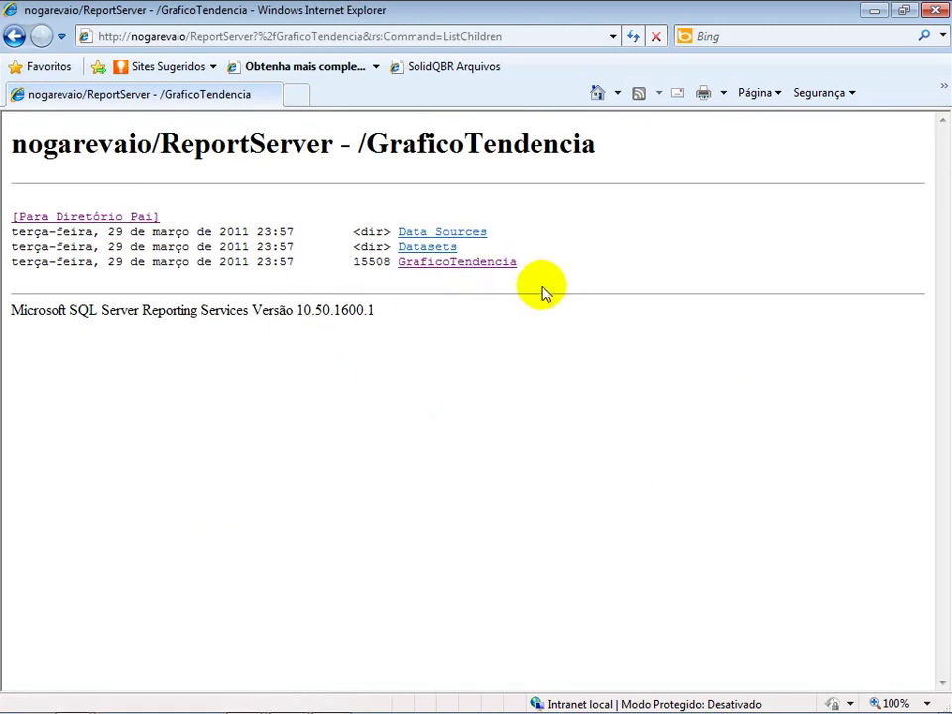
left_click(454, 264)
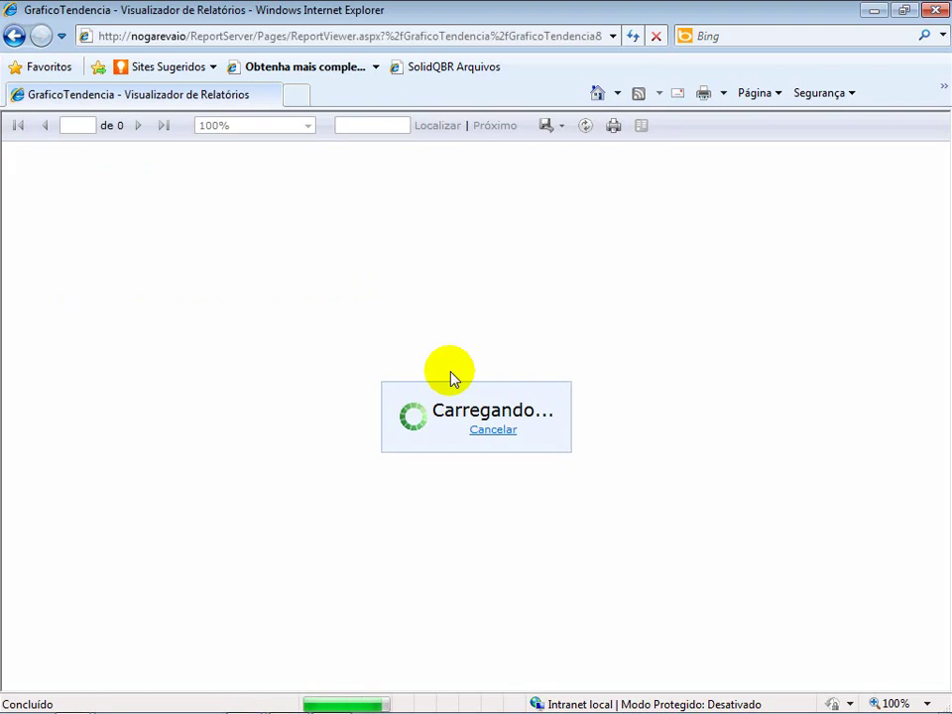
Examine the weekly sales bars and the trend lines in the "Árvores de Natal Vs Total de Vendas" chart.
left_click(234, 309)
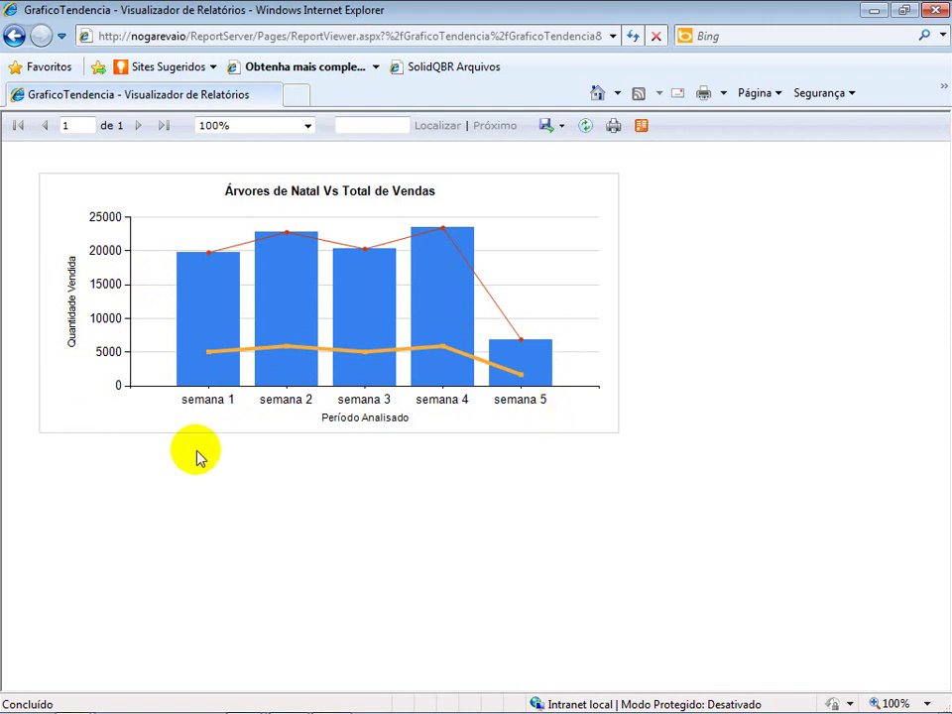
mouse_move(224, 326)
left_mouse_down()
mouse_move(210, 359)
mouse_move(445, 353)
mouse_move(524, 382)
left_mouse_up()
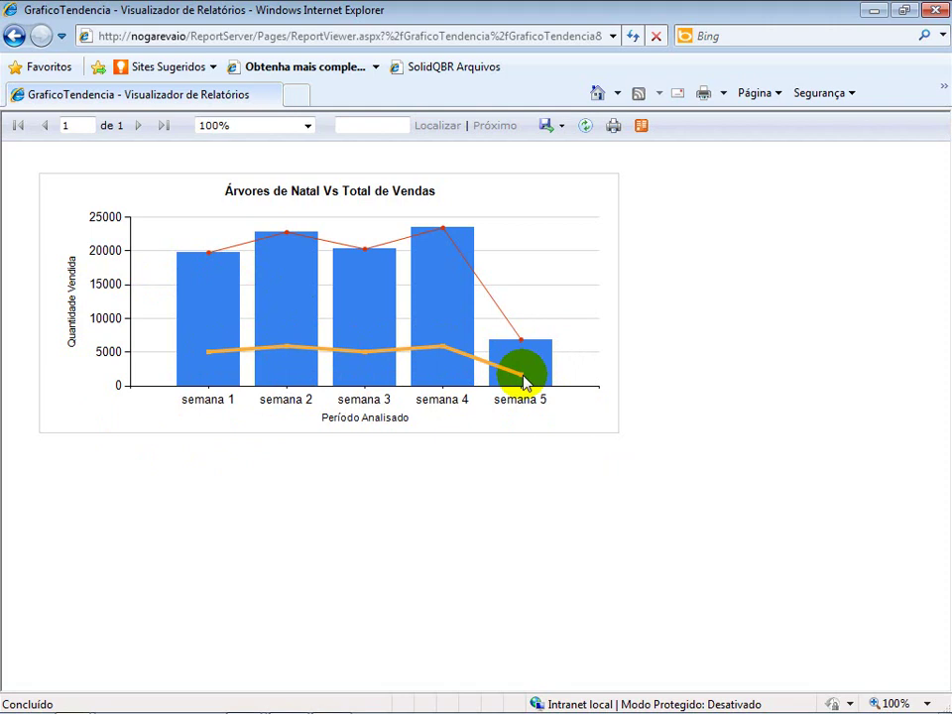
left_click_drag(524, 382, 238, 319)
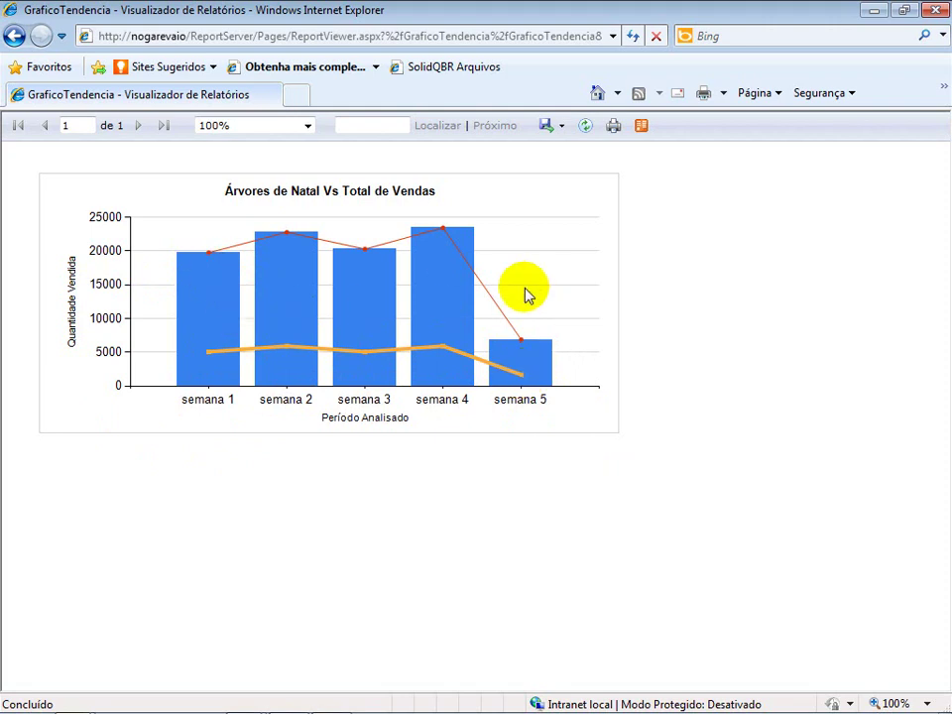
mouse_move(468, 319)
left_mouse_down()
mouse_move(513, 369)
mouse_move(526, 364)
left_mouse_up()
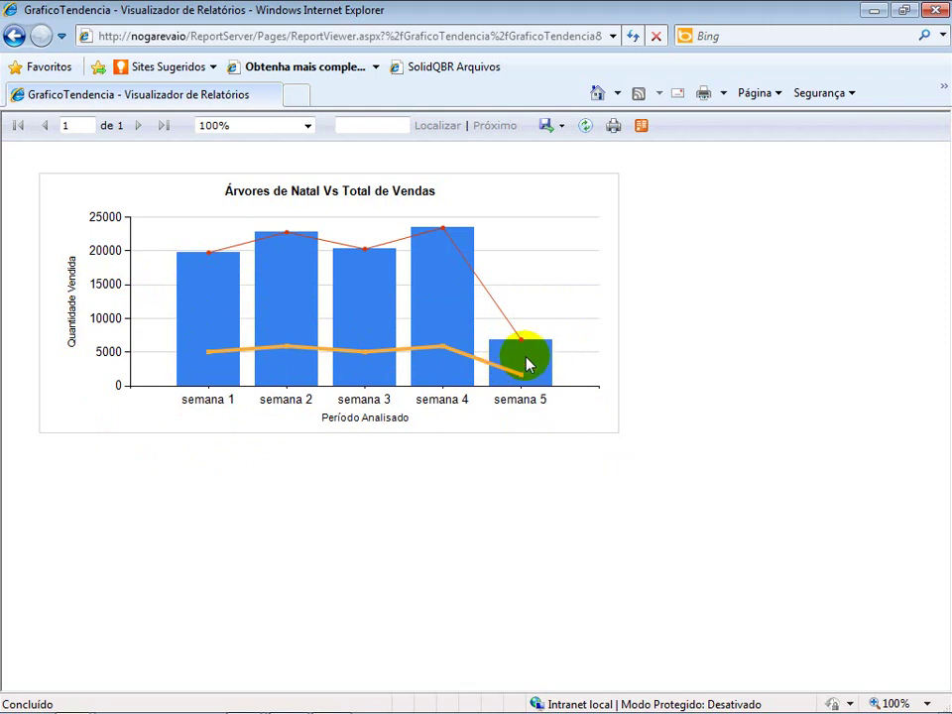
mouse_move(254, 408)
left_mouse_down()
mouse_move(202, 350)
mouse_move(504, 366)
mouse_move(551, 427)
left_mouse_up()
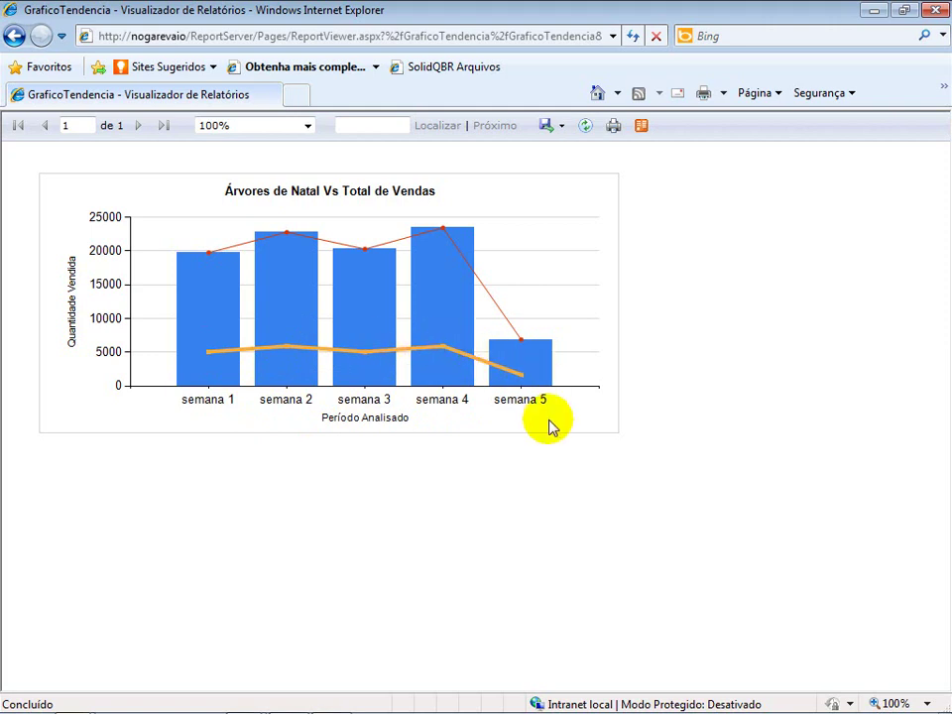
Return to the report server's root listing and open the TotalVendas report from the DrillDown folder.
left_click(16, 38)
left_click(16, 37)
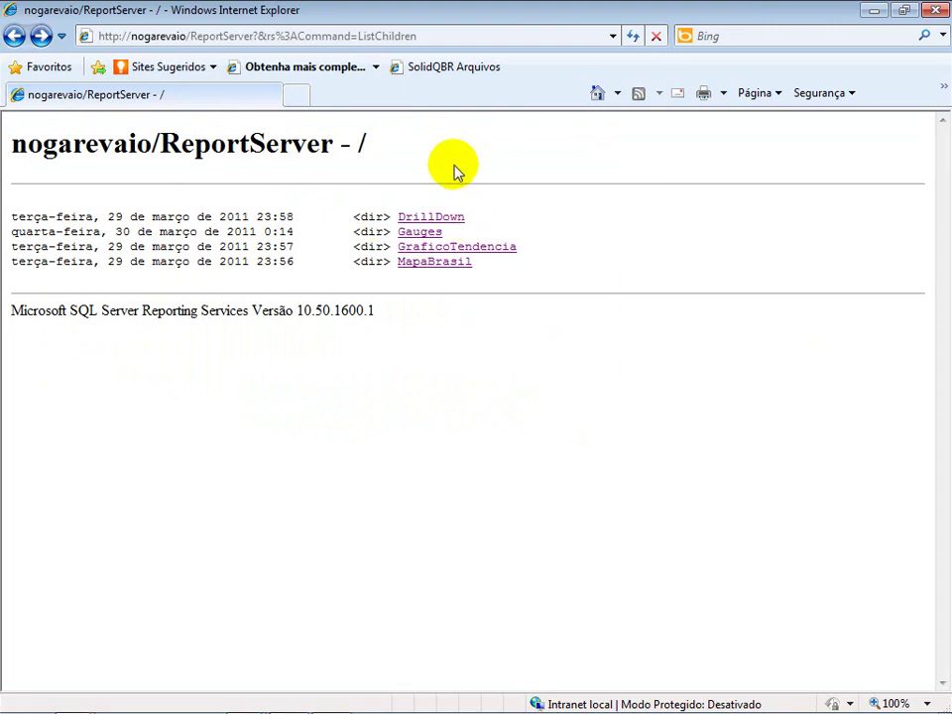
left_click(444, 216)
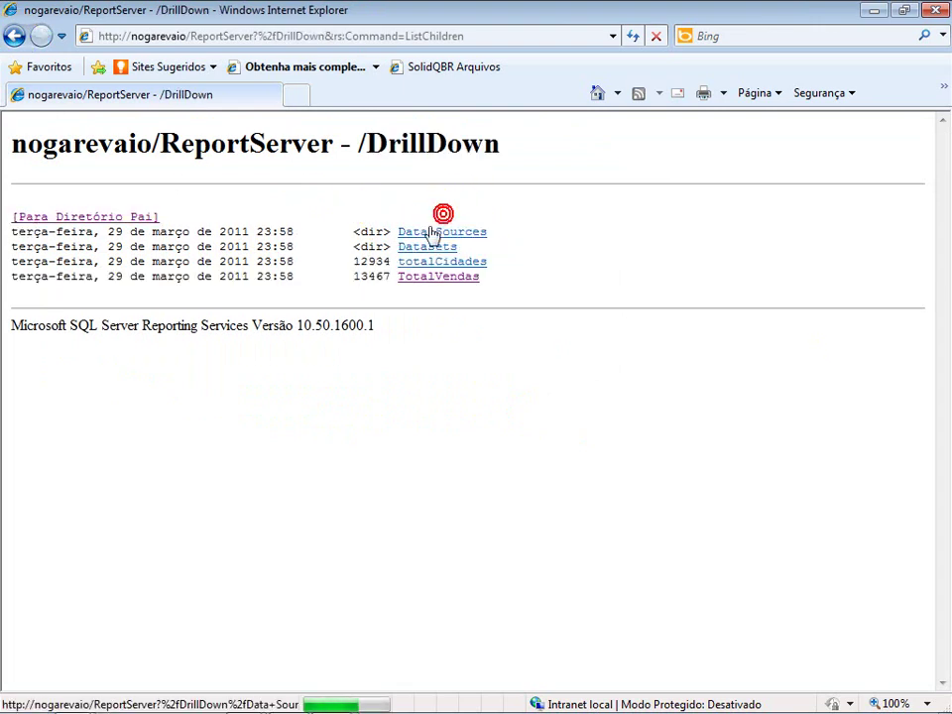
left_click(437, 278)
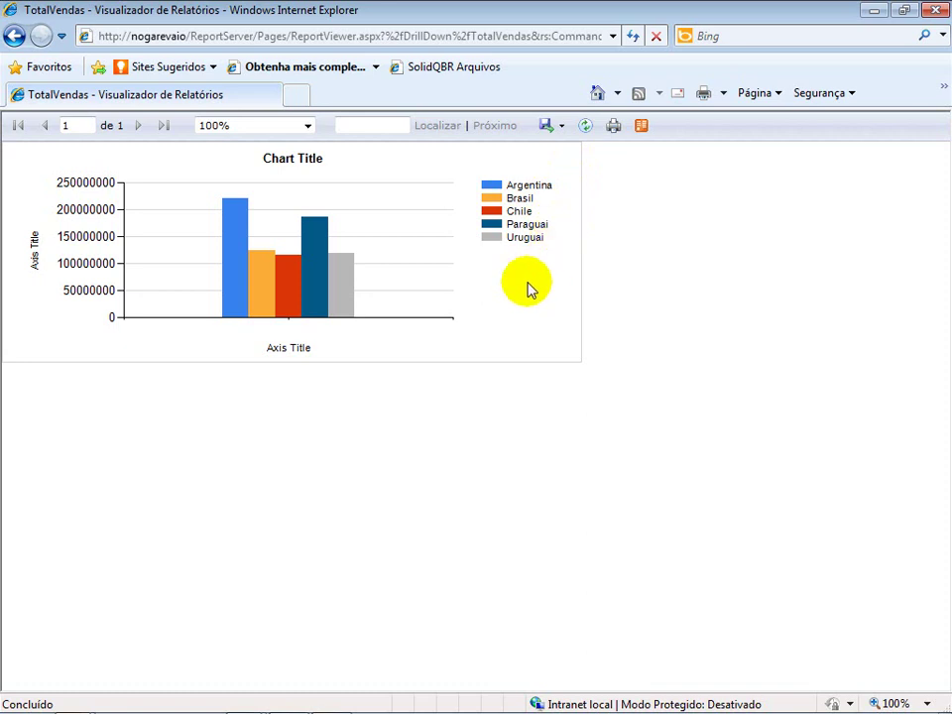
Drill into the Brasil and Uruguai bars of the TotalVendas chart to view their city details, going back after each.
left_click(263, 287)
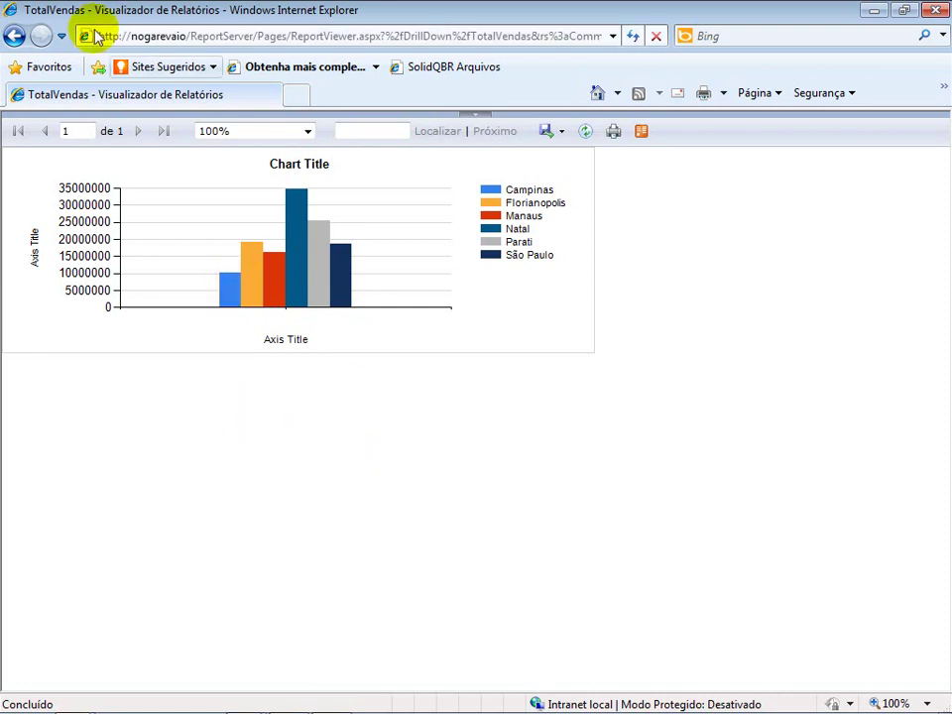
left_click(16, 38)
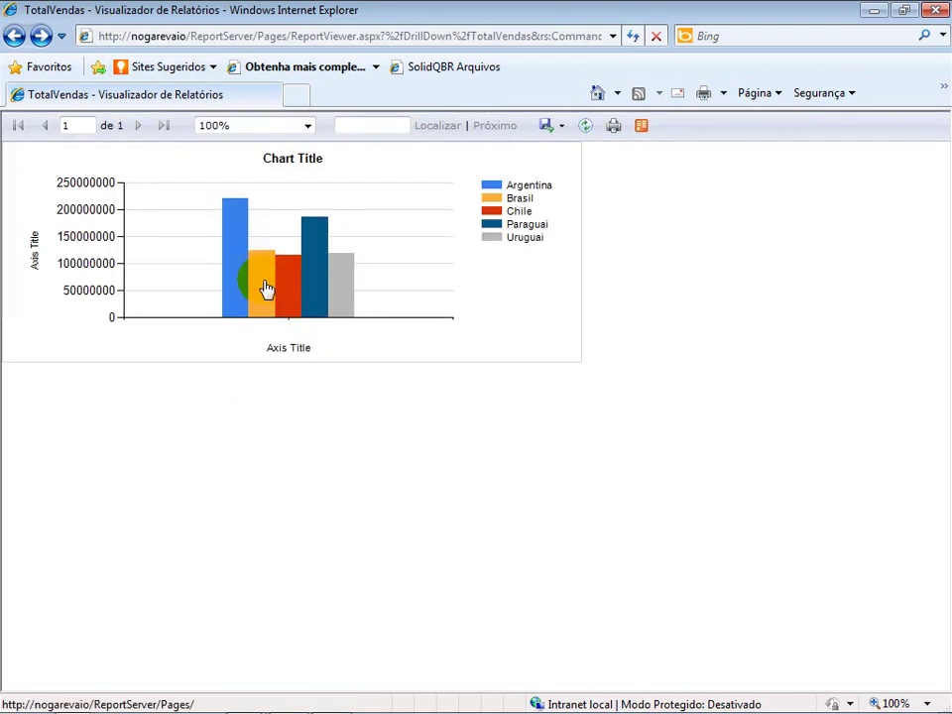
left_click(338, 287)
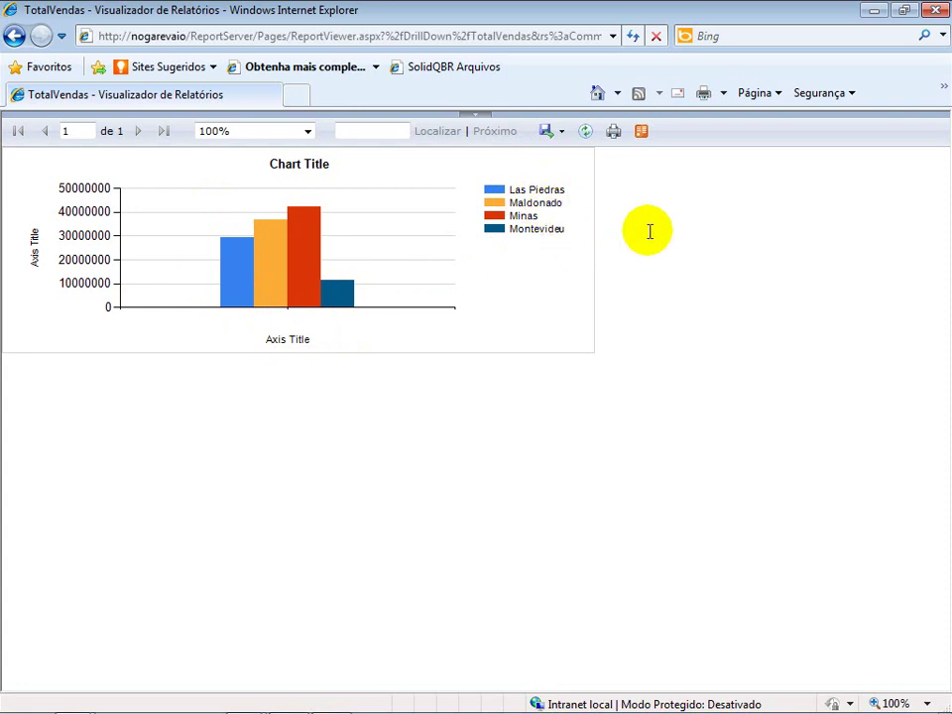
left_click(14, 35)
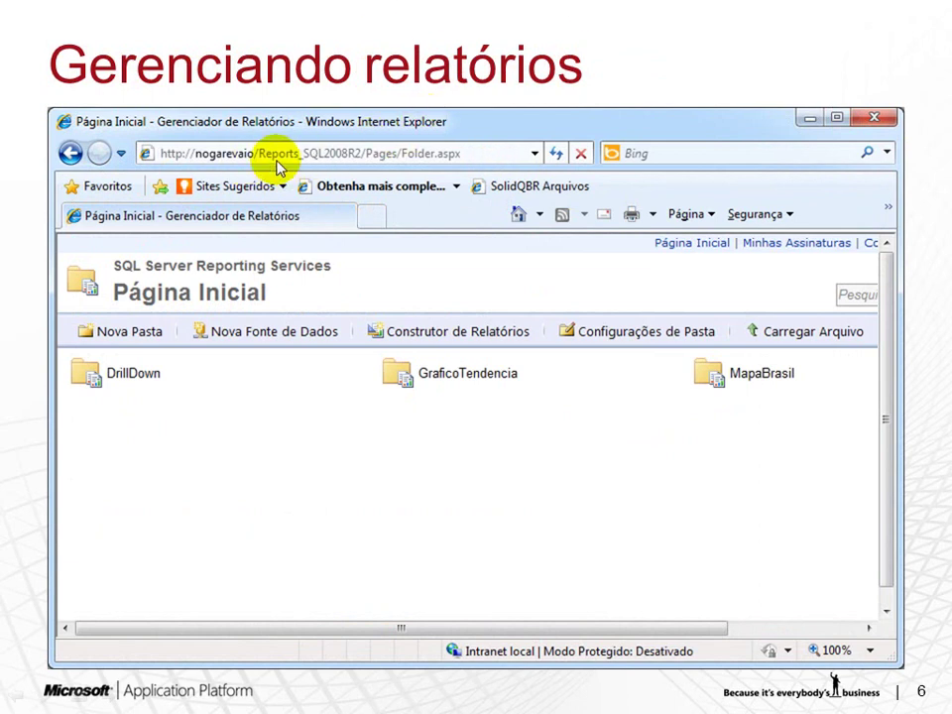
Switch to the Gerenciador de Relatórios home page in Internet Explorer and refresh its folder list.
key("super")
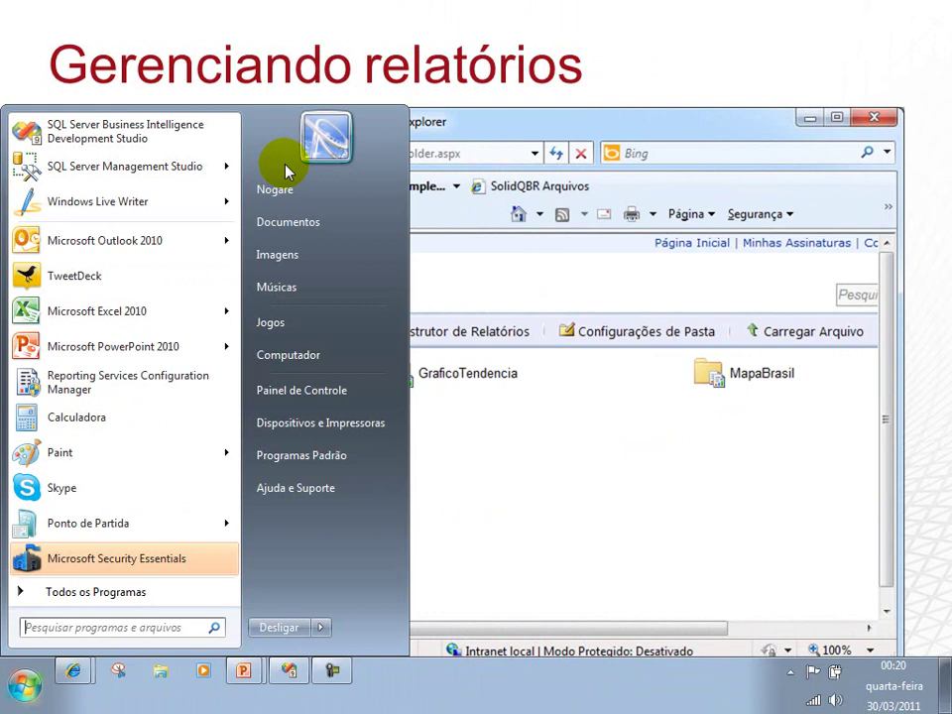
left_click(72, 672)
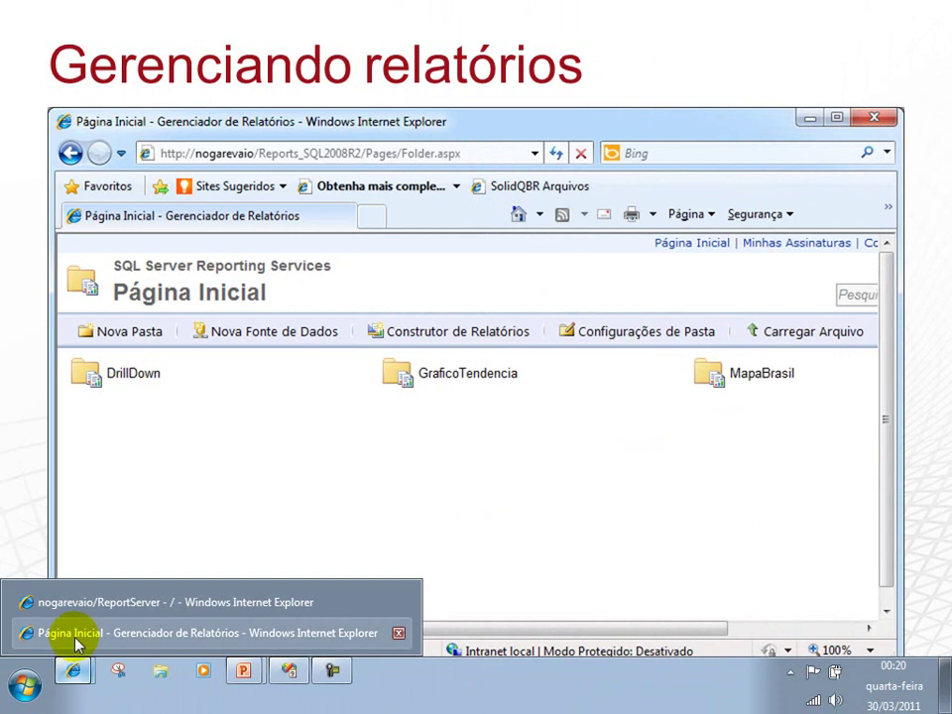
left_click(77, 641)
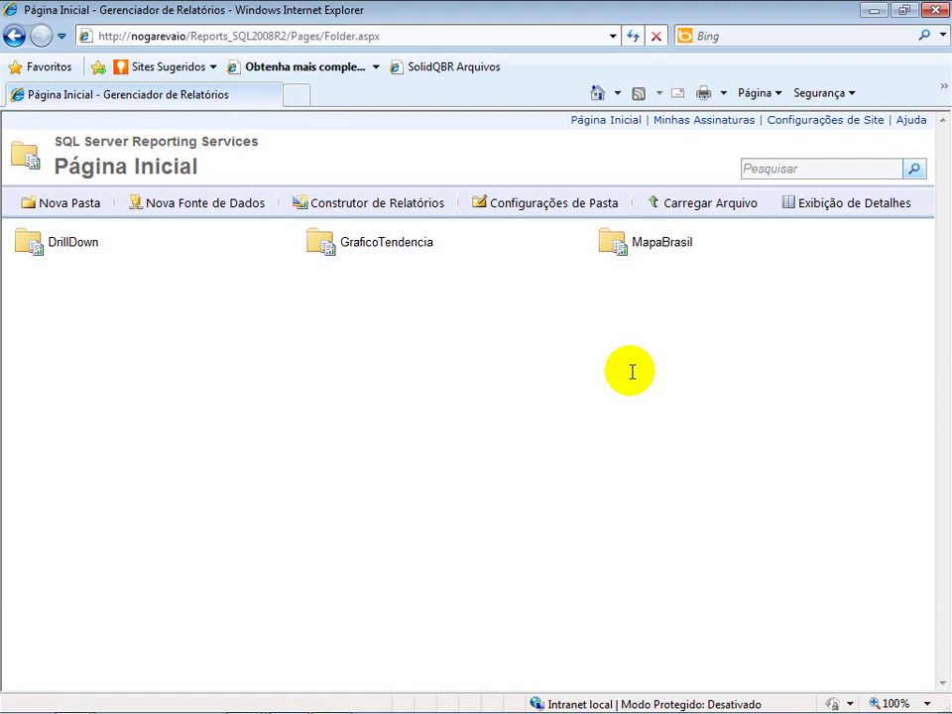
key("F5")
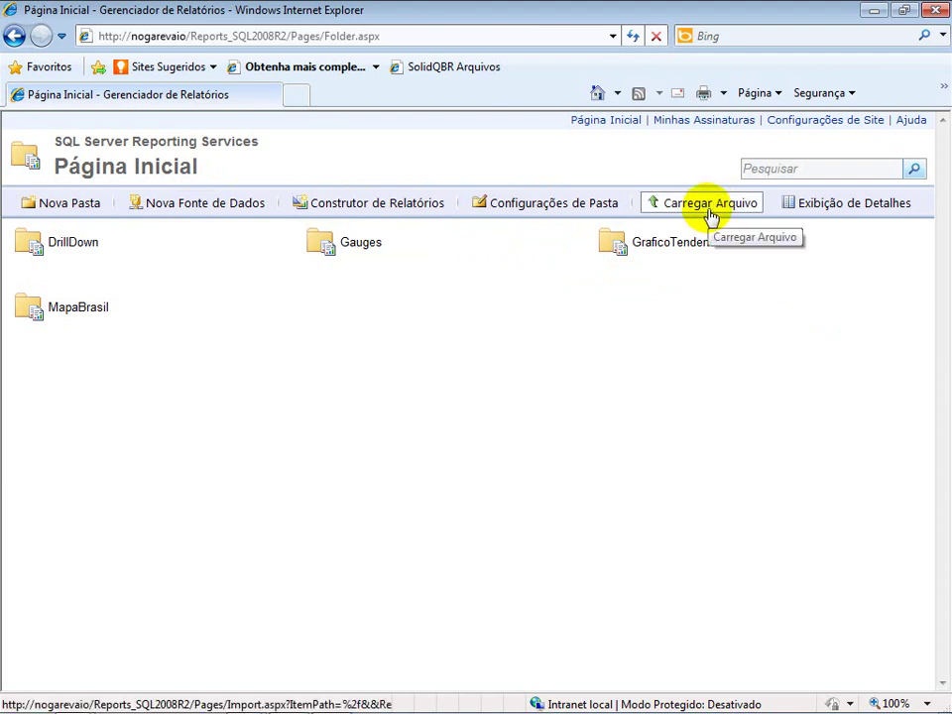
Create a folder named RelatorioVS on the home page with the description "Relatório criado com o BIDS".
left_click(96, 206)
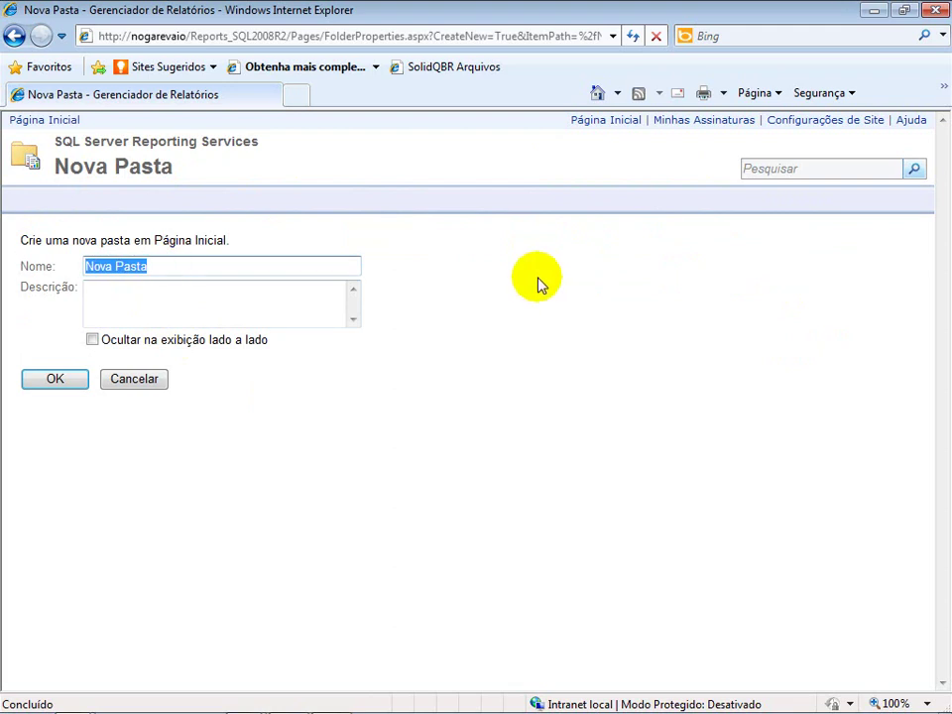
type("RE")
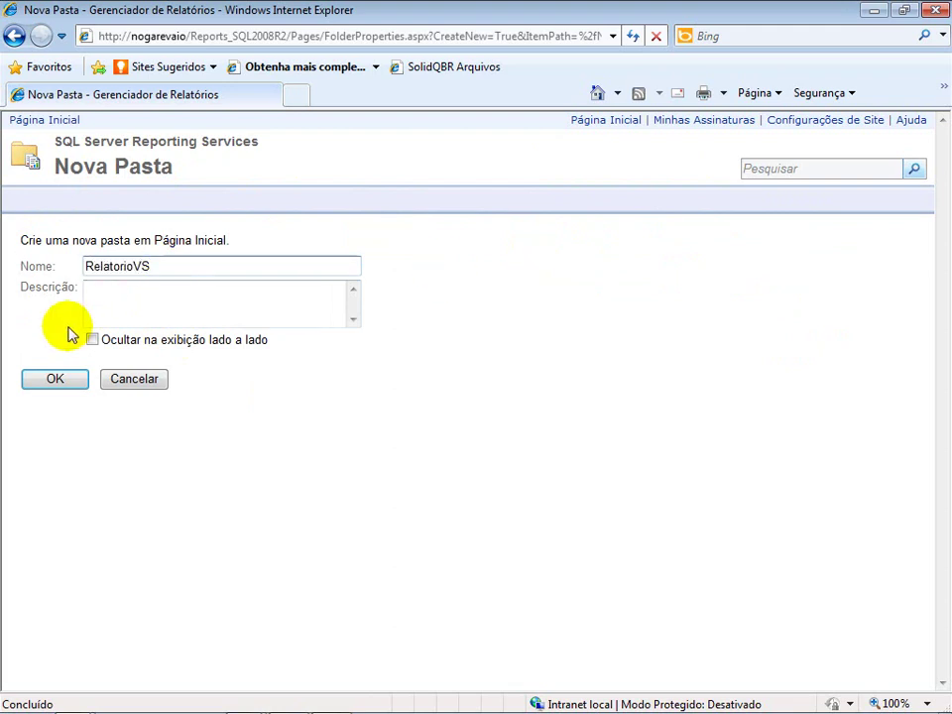
left_click(110, 311)
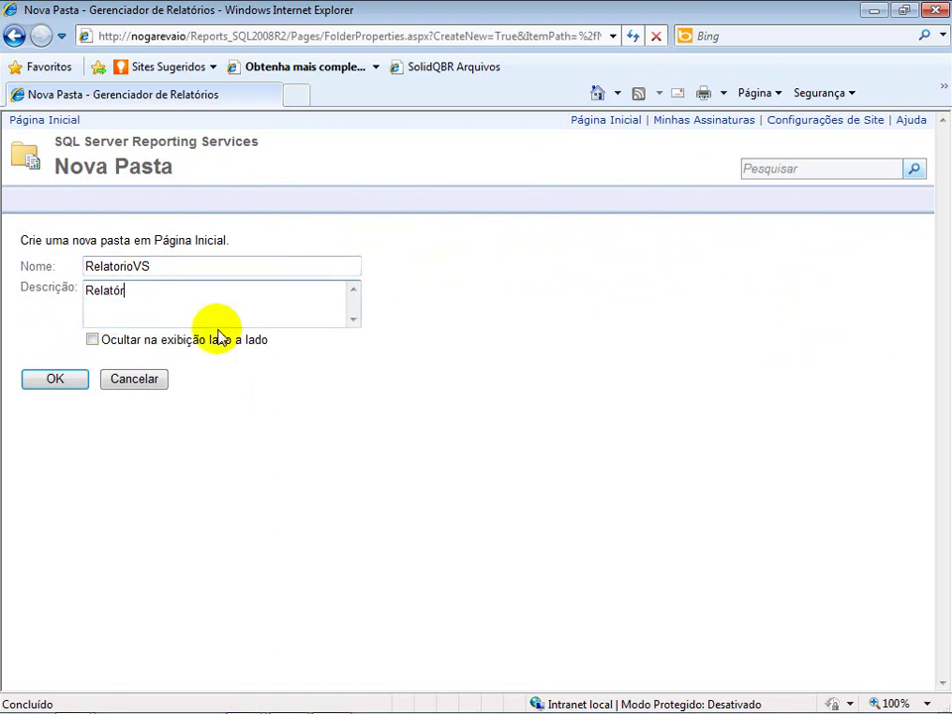
type("Relatório criado com o BIDS")
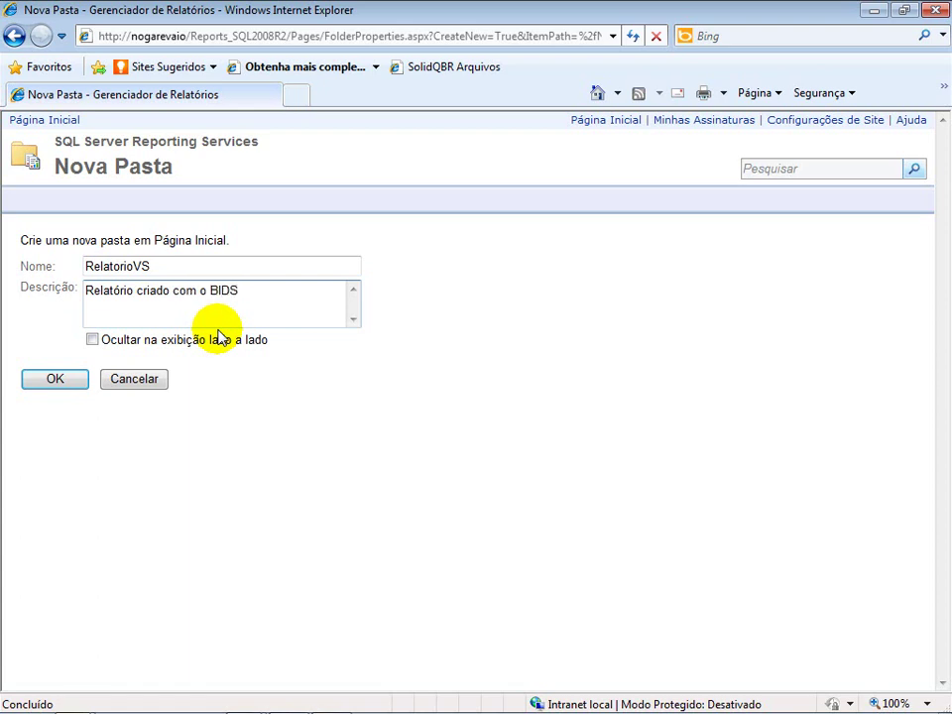
left_click(62, 384)
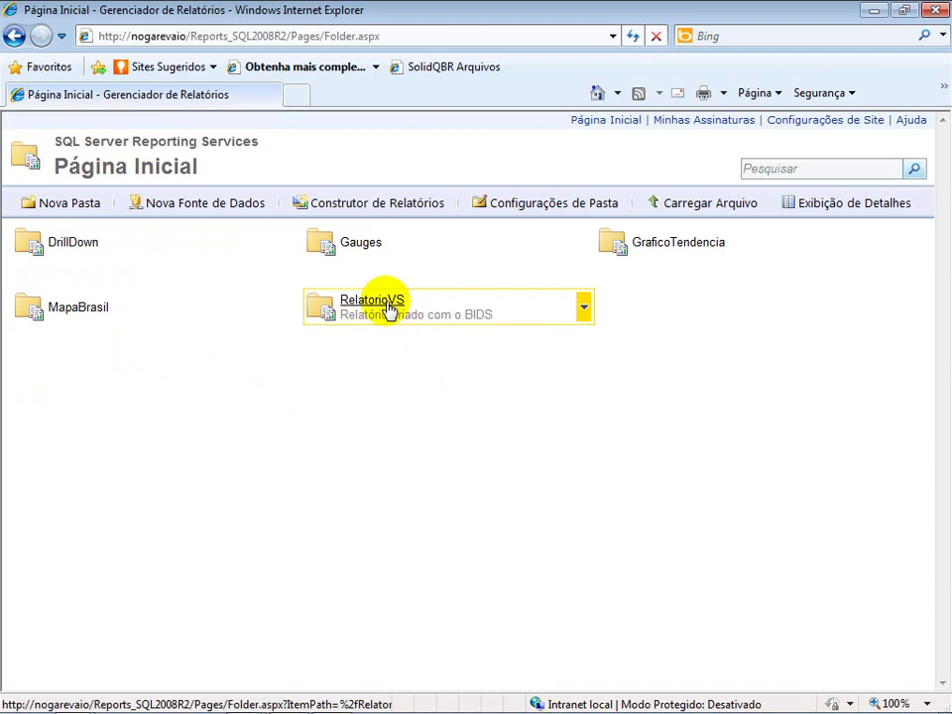
Upload the RelatorioNoVS report file from the RelatorioBIDS project folder under C:\Projetos into the RelatorioVS folder.
left_click(383, 310)
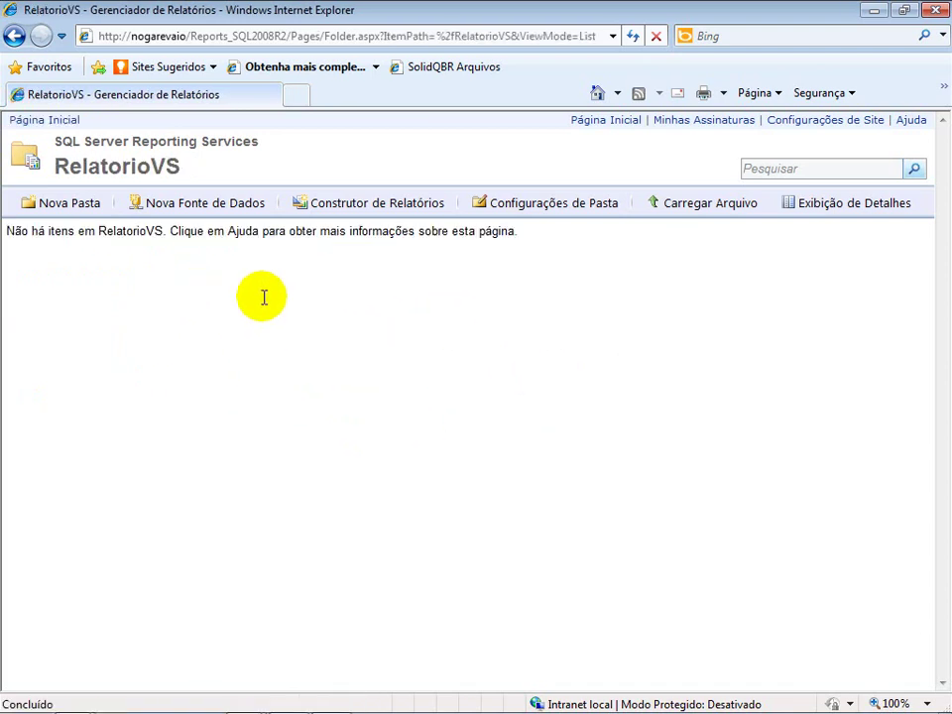
left_click(711, 203)
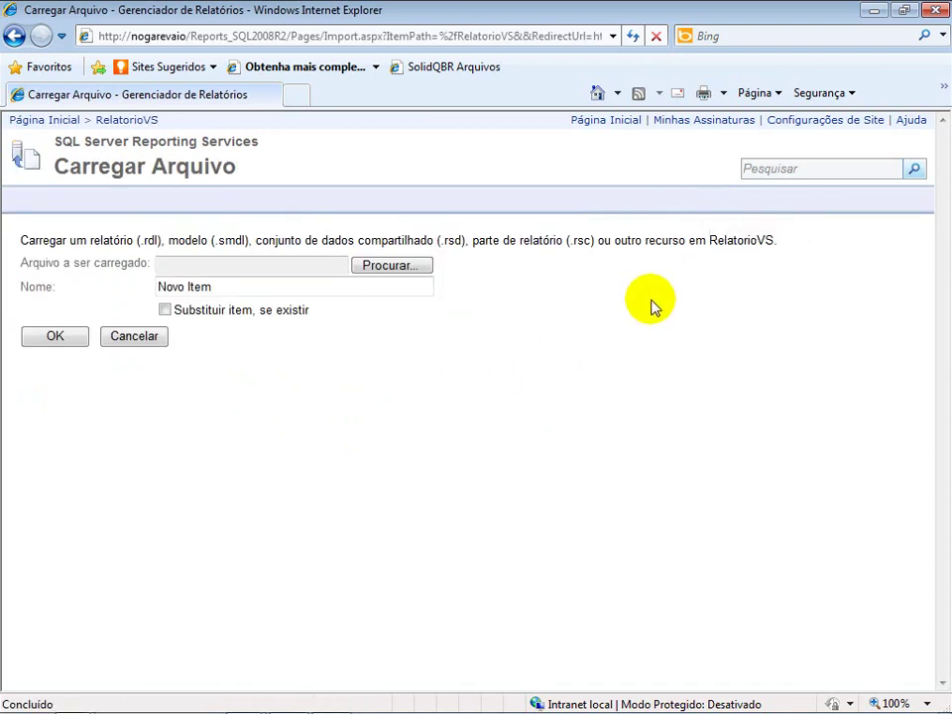
left_click(375, 268)
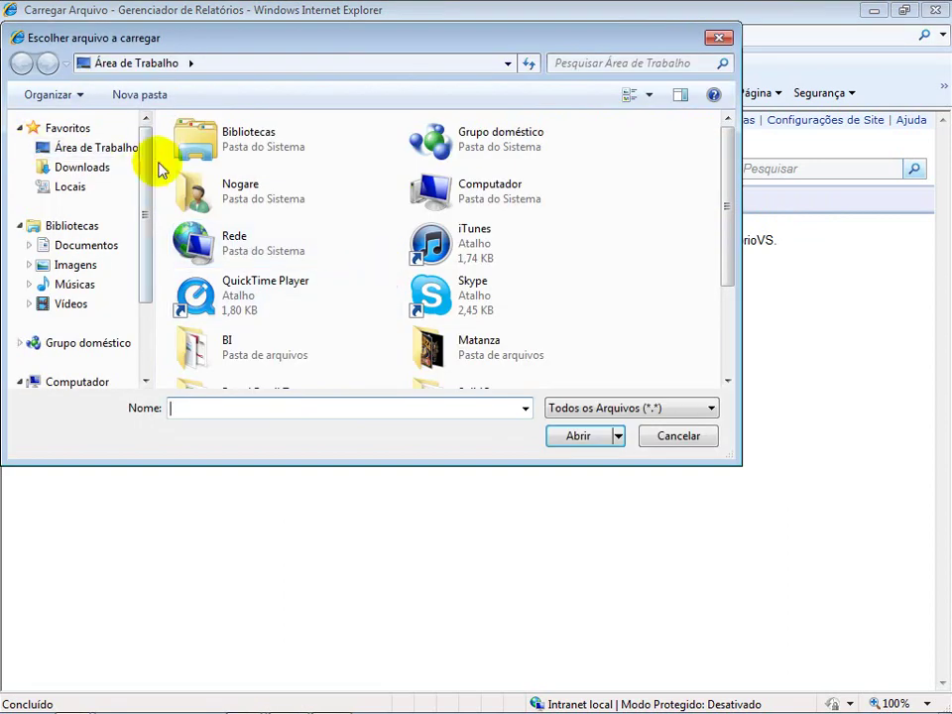
left_click_drag(146, 177, 145, 248)
left_click(54, 314)
left_click(219, 206)
key("p")
key("p")
key("p")
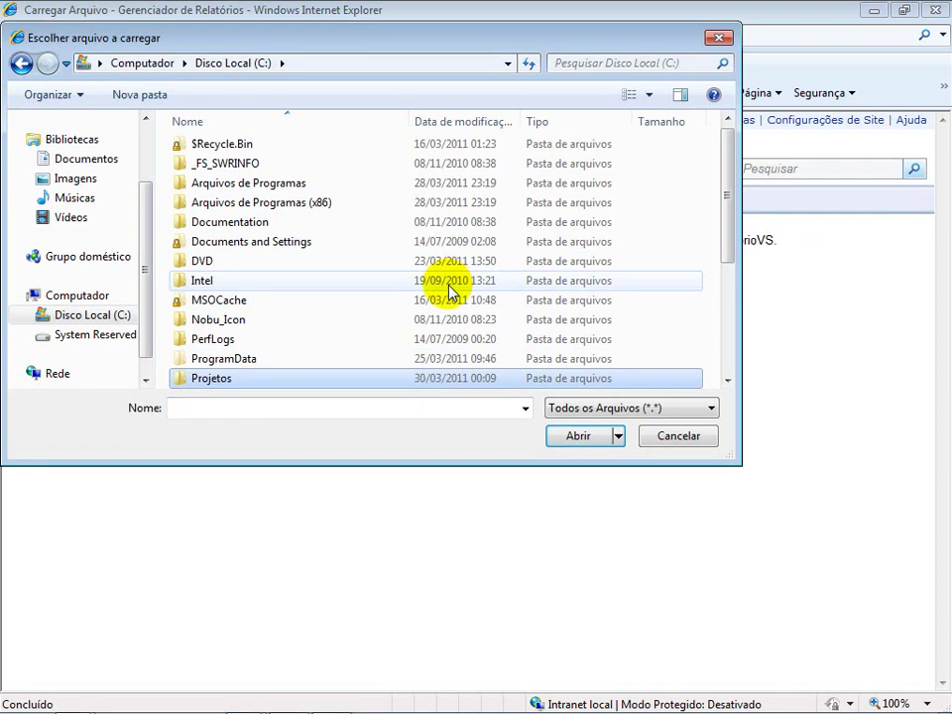
key("Return")
double_click(248, 233)
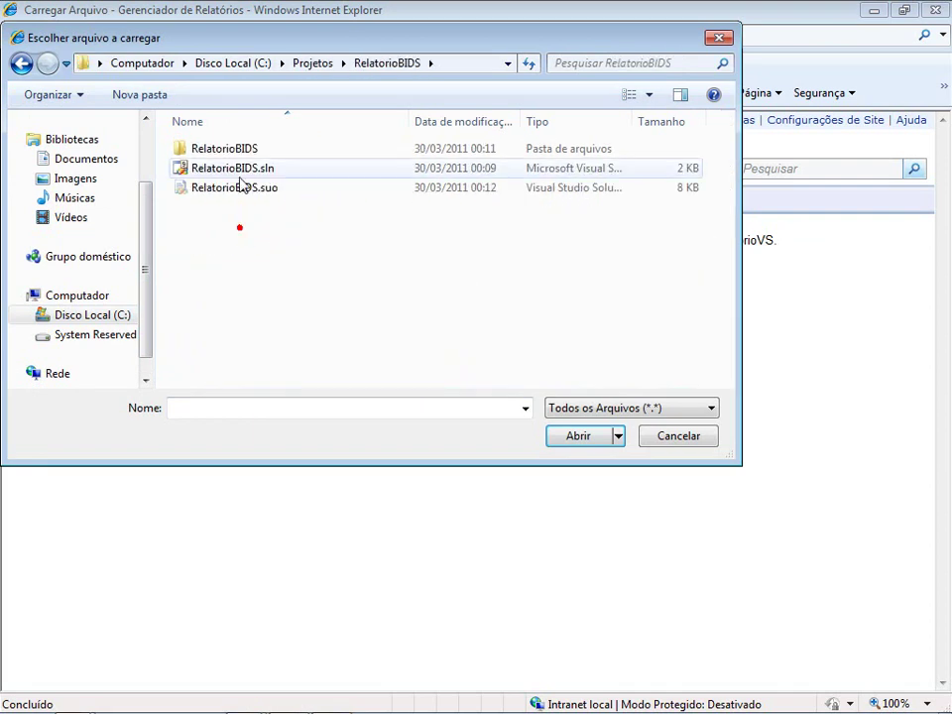
double_click(235, 151)
left_click(240, 188)
left_click(568, 439)
left_click(60, 335)
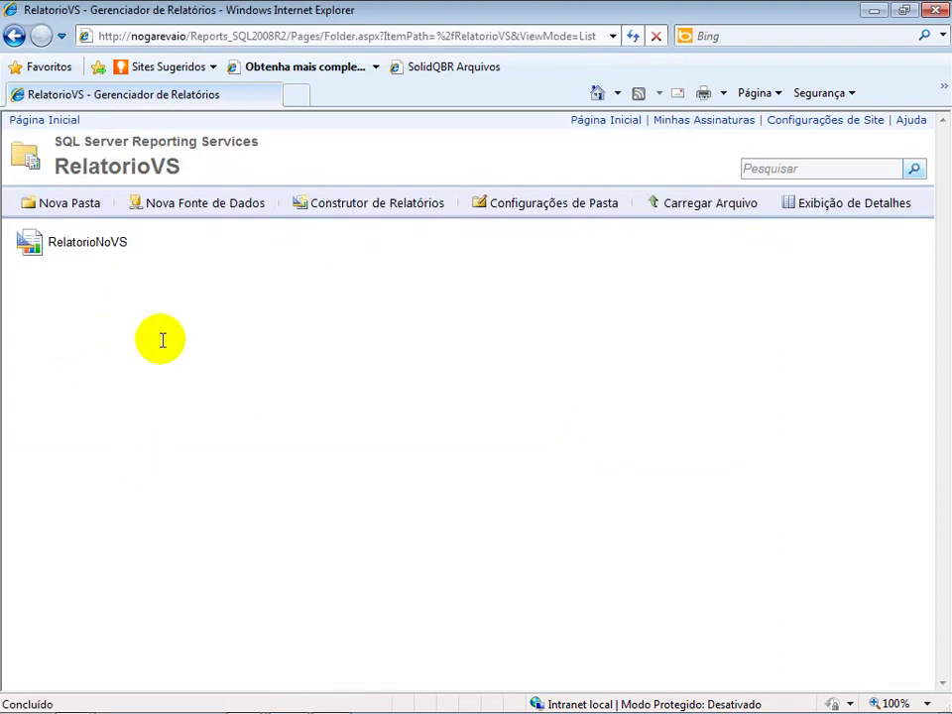
View the uploaded RelatorioNoVS report, go back to its folder and look through the actions offered for the report.
left_click(98, 249)
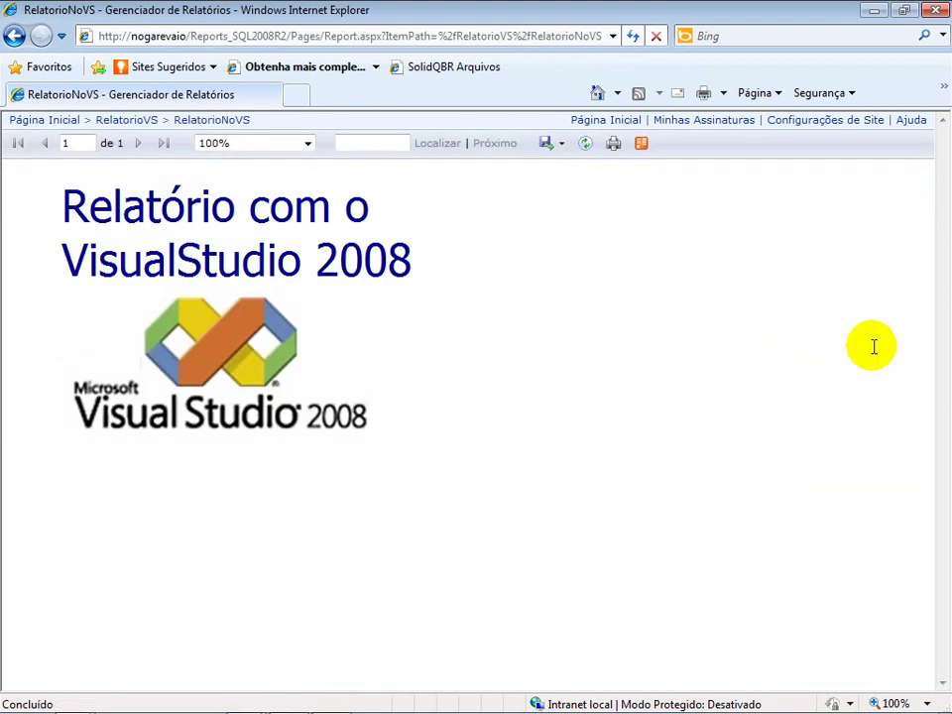
left_click(16, 37)
left_click(292, 245)
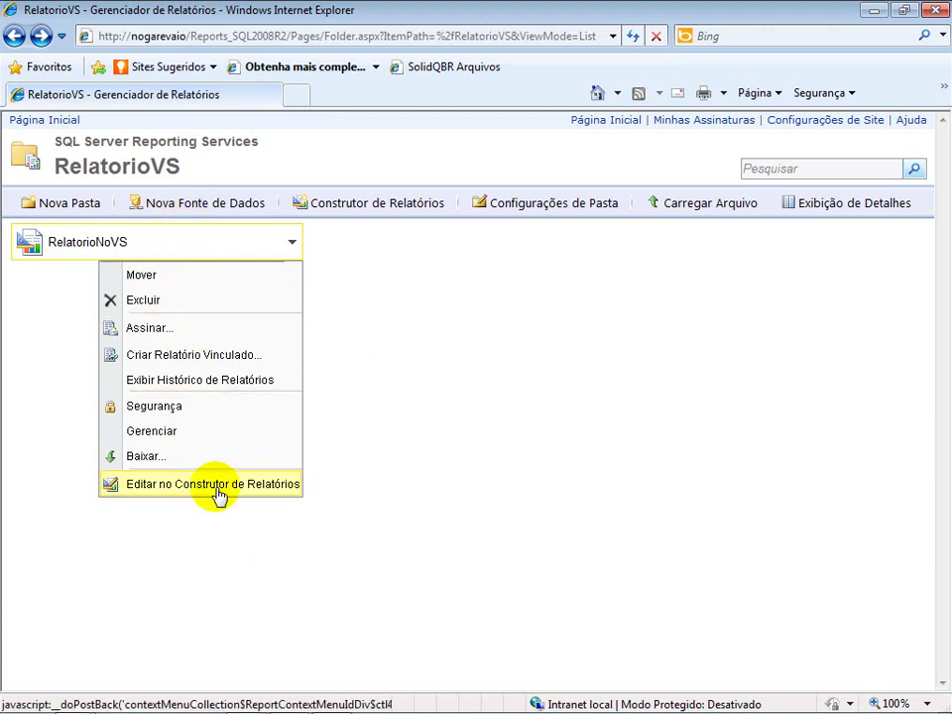
left_click(355, 385)
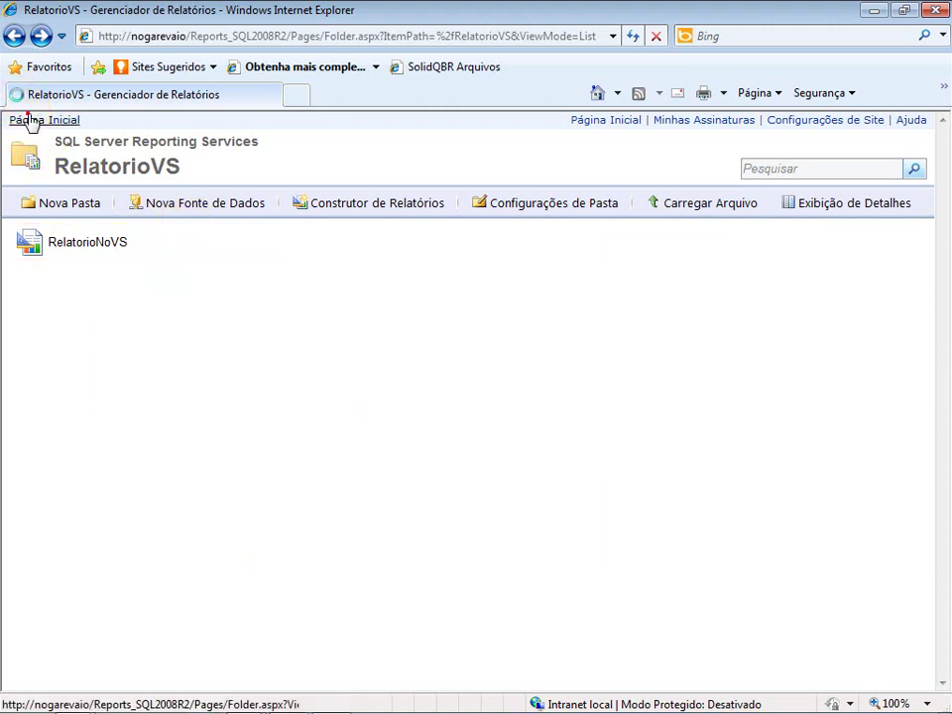
Return to the home page, check the actions offered for the RelatorioVS folder and reopen that folder.
left_click(33, 120)
mouse_move(548, 309)
left_click(583, 302)
left_click(353, 299)
Open the RelatorioNoVS report for editing in Report Builder.
mouse_move(134, 251)
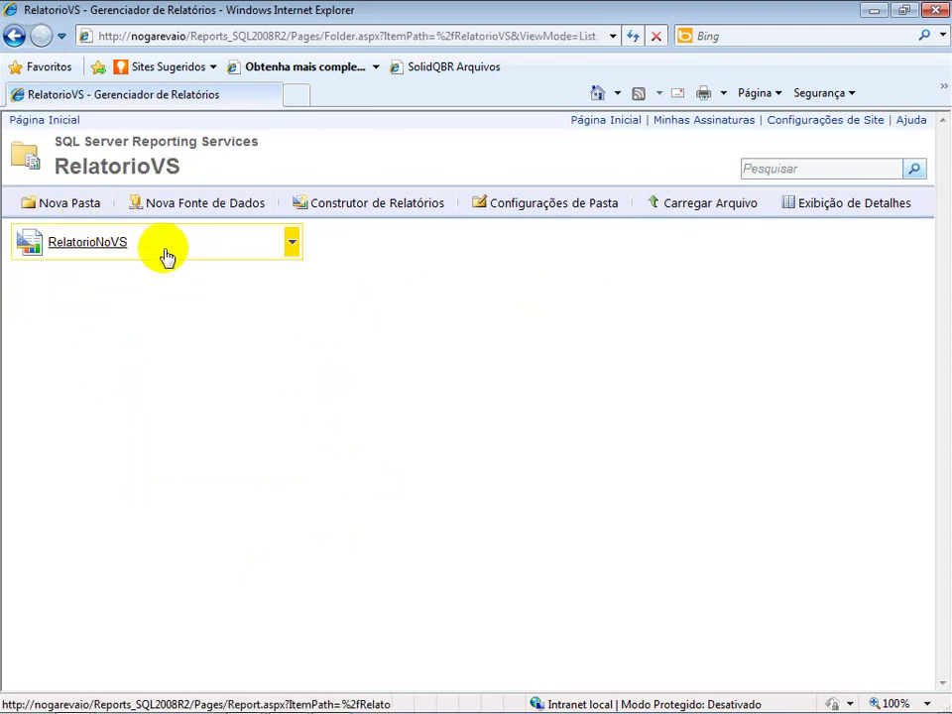
left_click(293, 243)
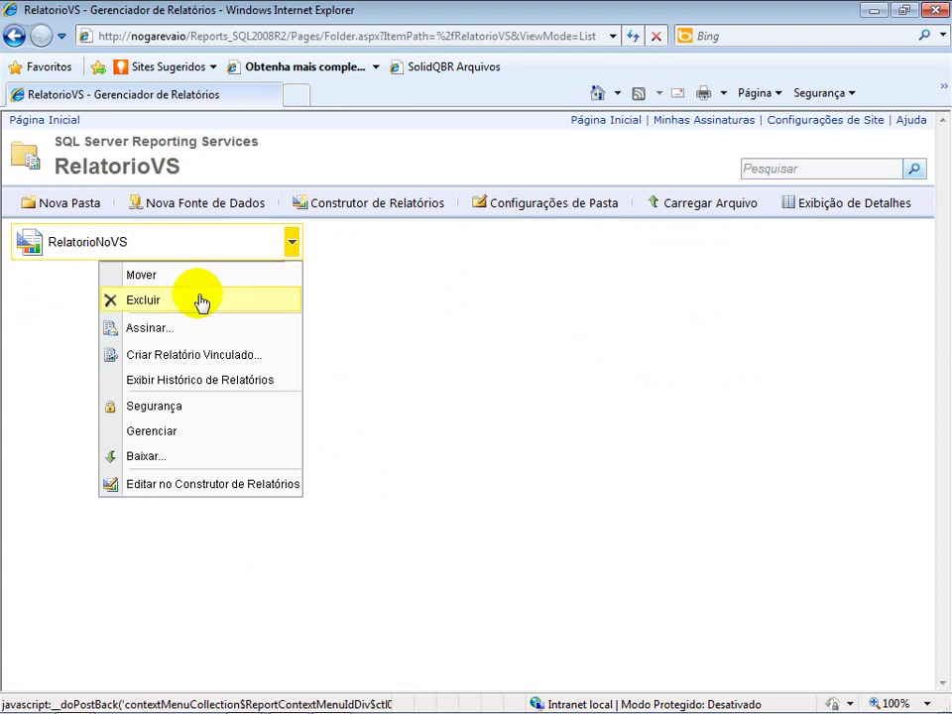
left_click(178, 488)
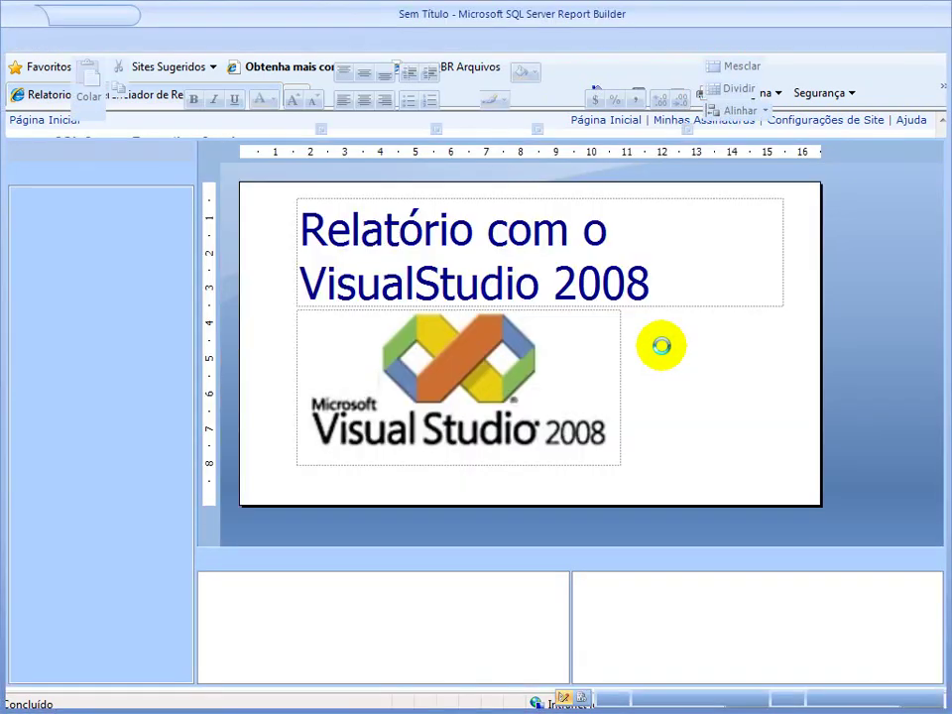
Replace "VisualStudio 2008" in the report title with "Report Builder 3.0".
left_click_drag(652, 284, 310, 298)
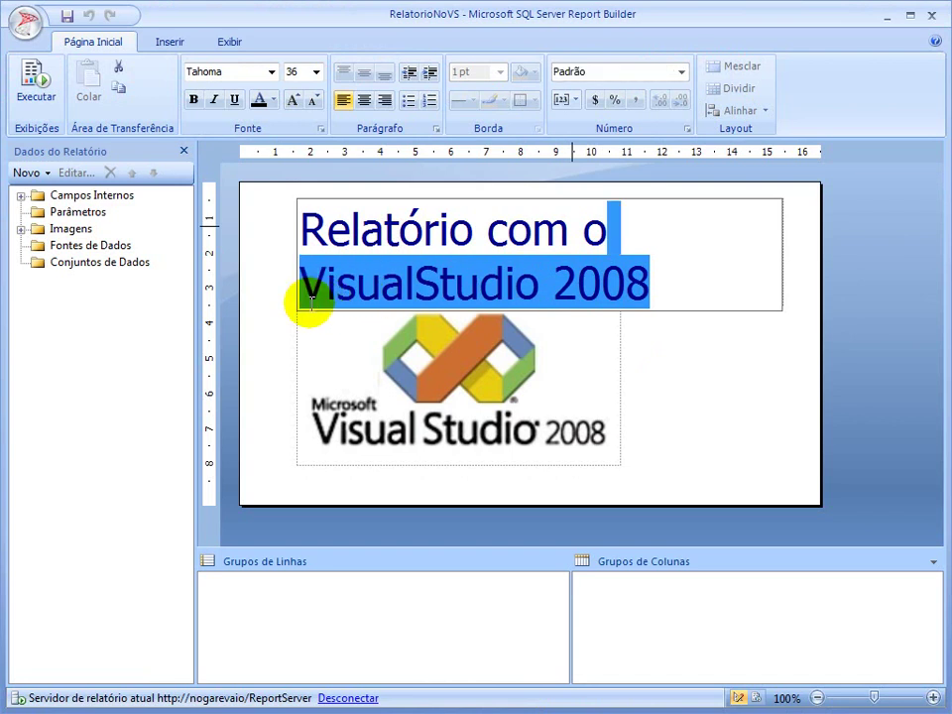
key("Delete")
type("Re")
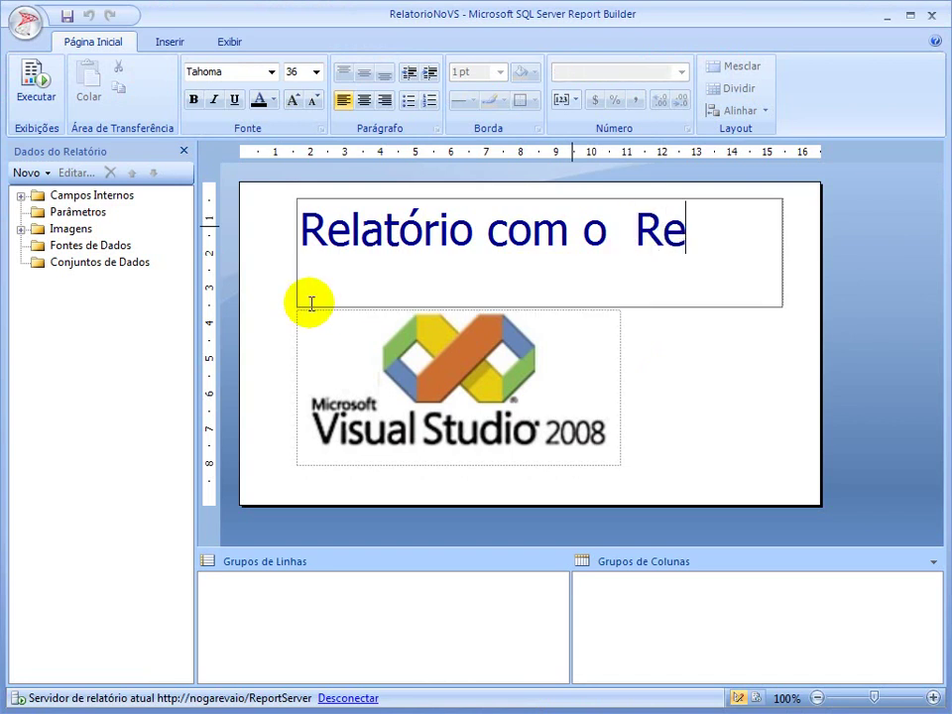
type("port Bui")
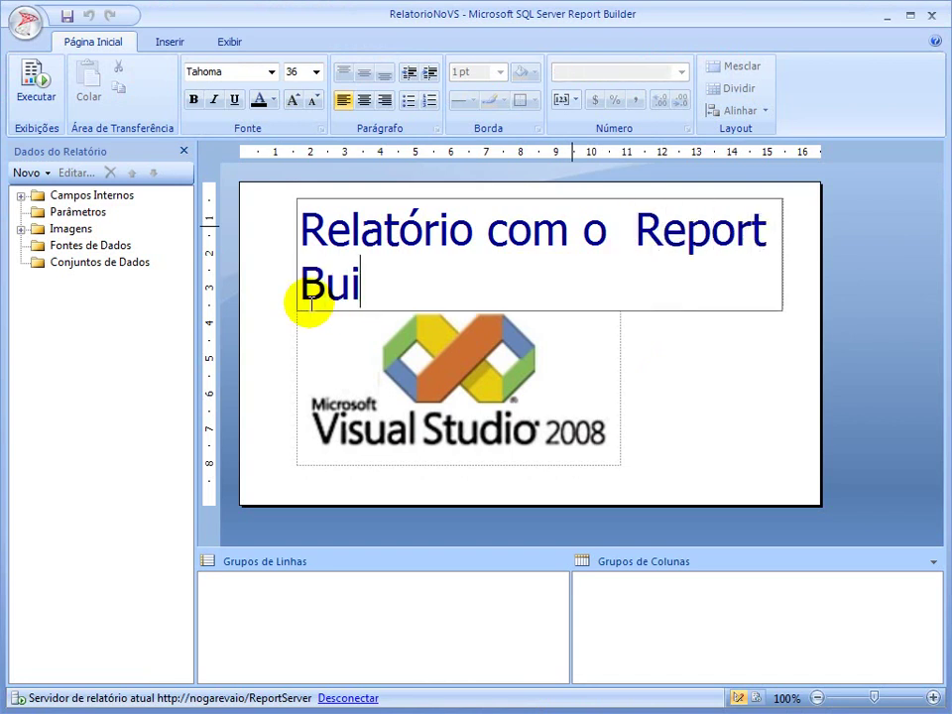
type("lder ")
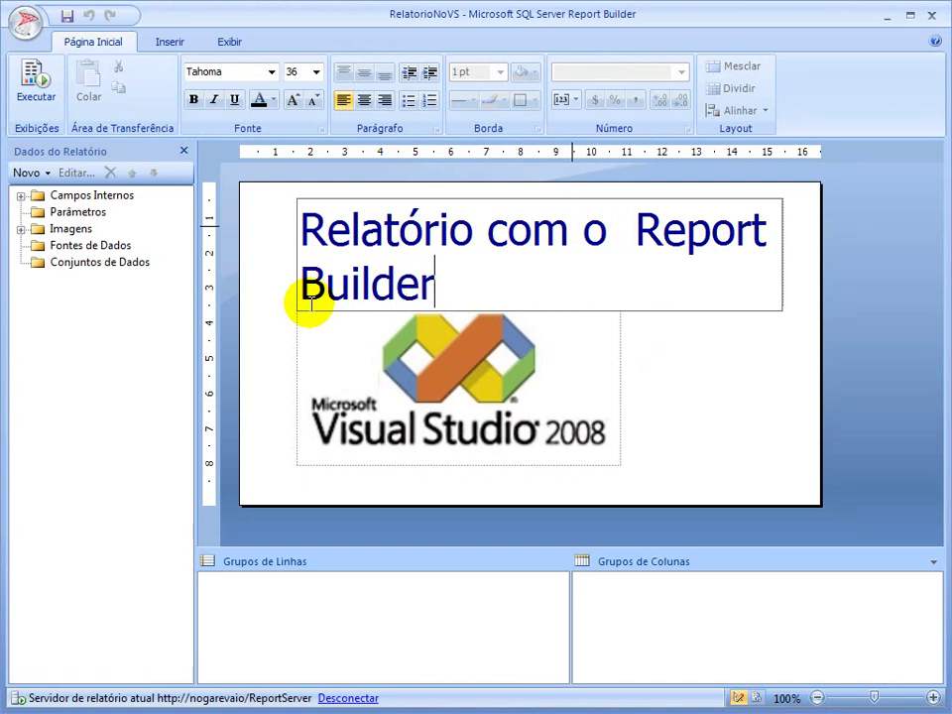
type("3.0")
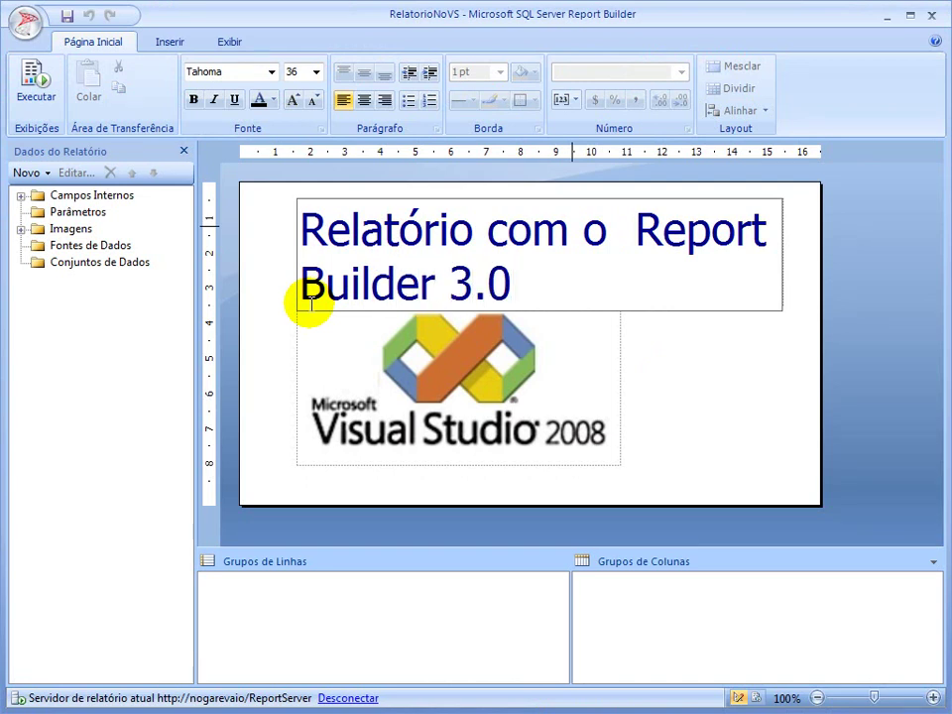
Change the font colour of the whole report title to red and deselect the text box.
left_click_drag(511, 285, 304, 219)
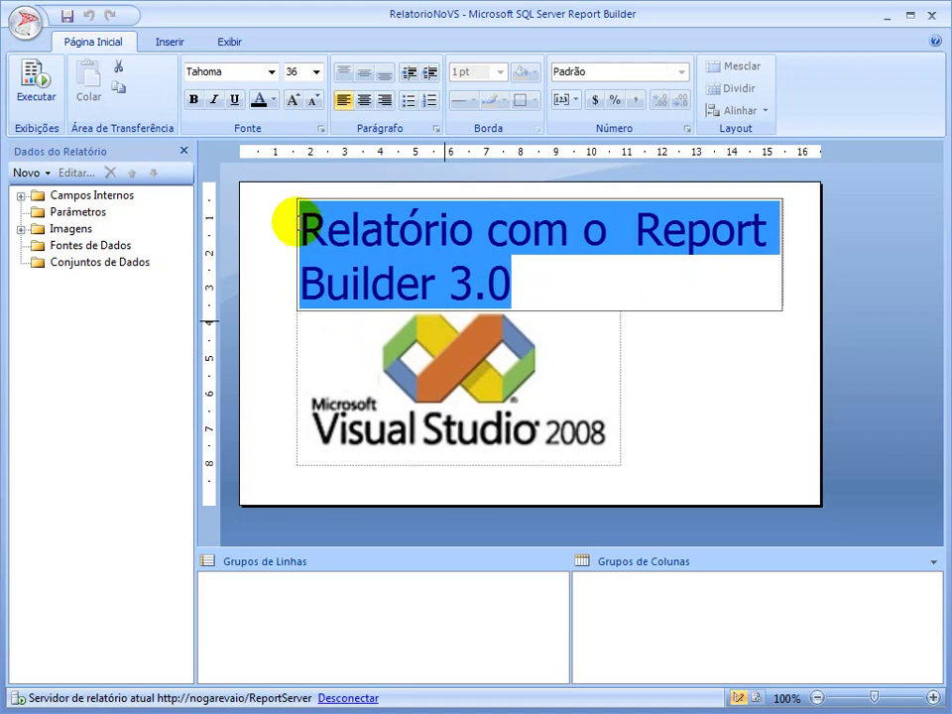
left_click(274, 100)
left_click(262, 158)
left_click(712, 372)
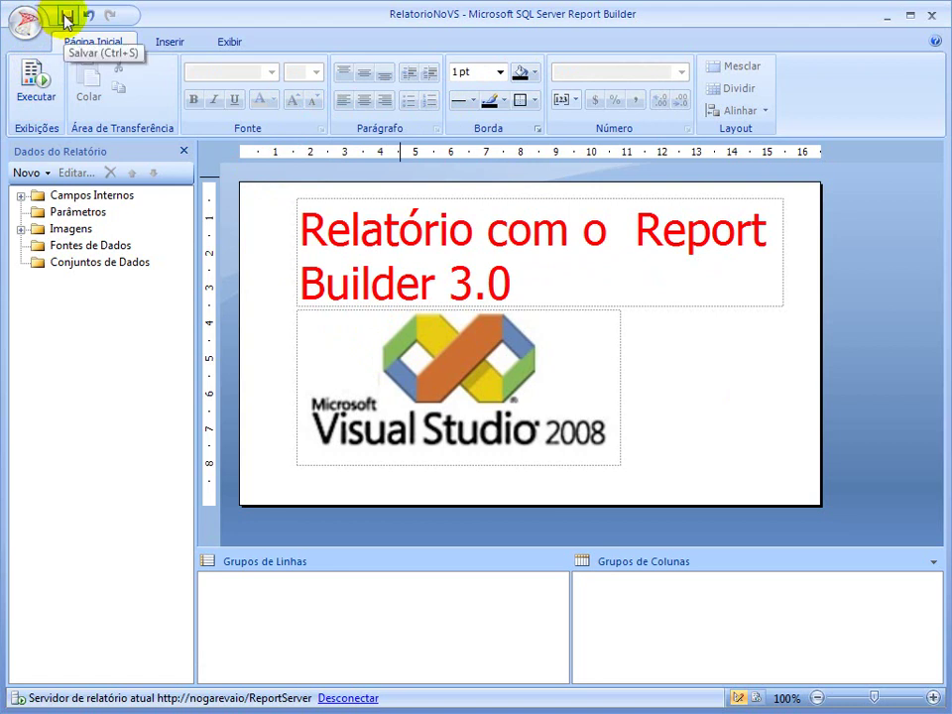
Preview the edited report, close Report Builder and view the RelatorioNoVS report in Report Manager.
left_click(38, 90)
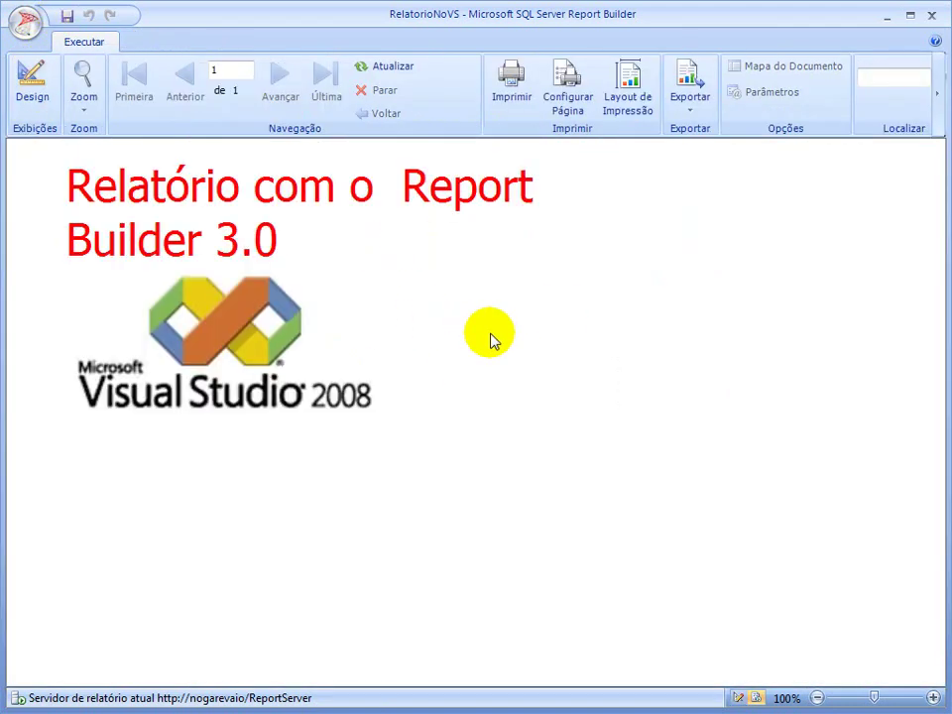
left_click(29, 87)
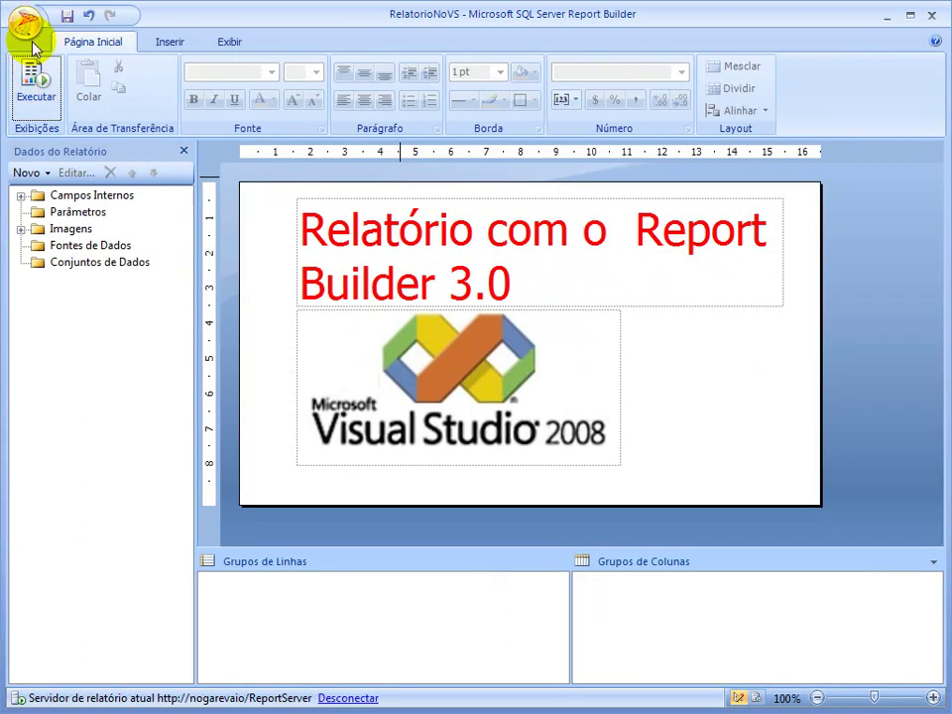
left_click(928, 15)
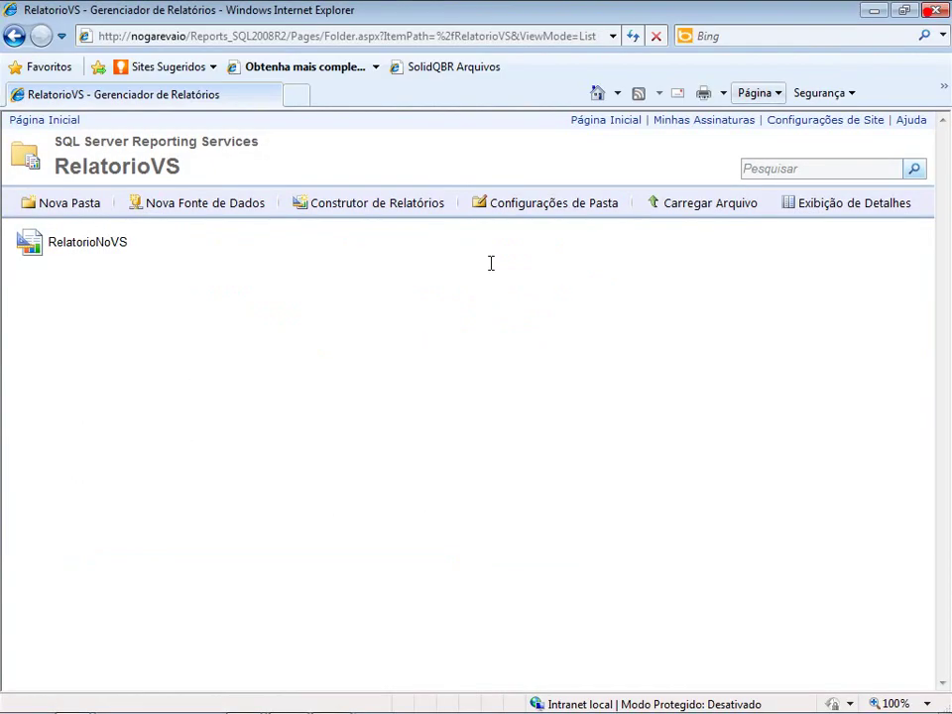
left_click(117, 248)
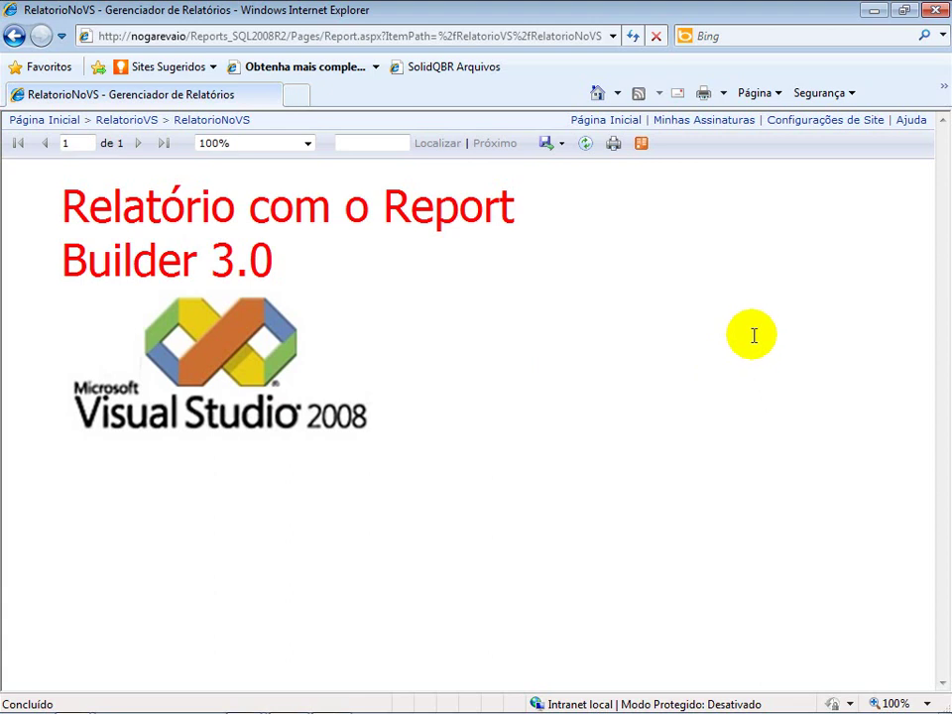
Return to the Report Manager home page and delete the RelatorioVS folder.
left_click(37, 125)
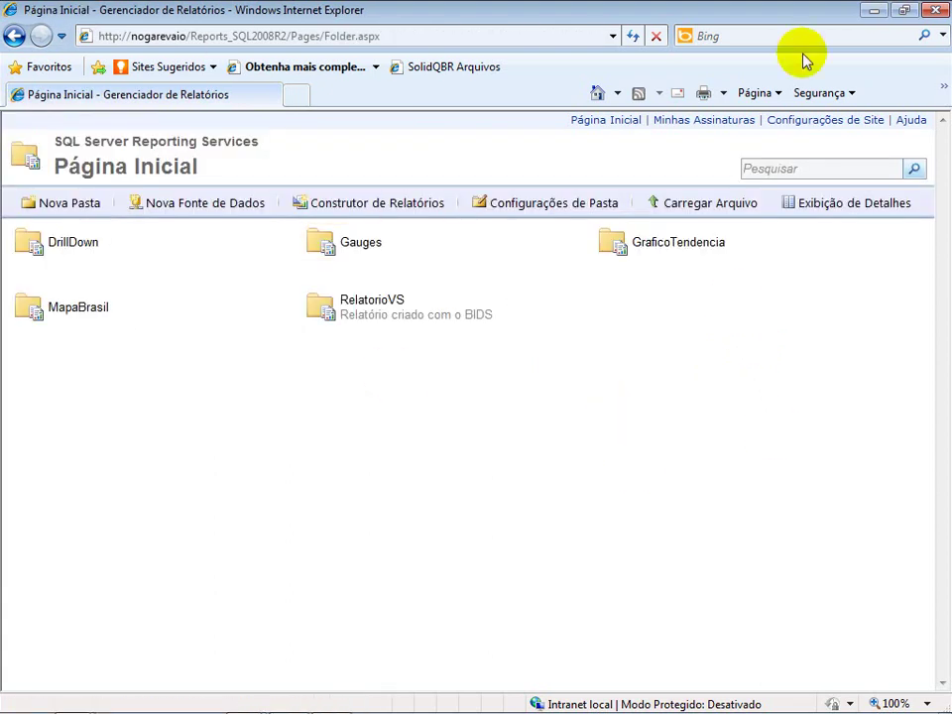
mouse_move(501, 304)
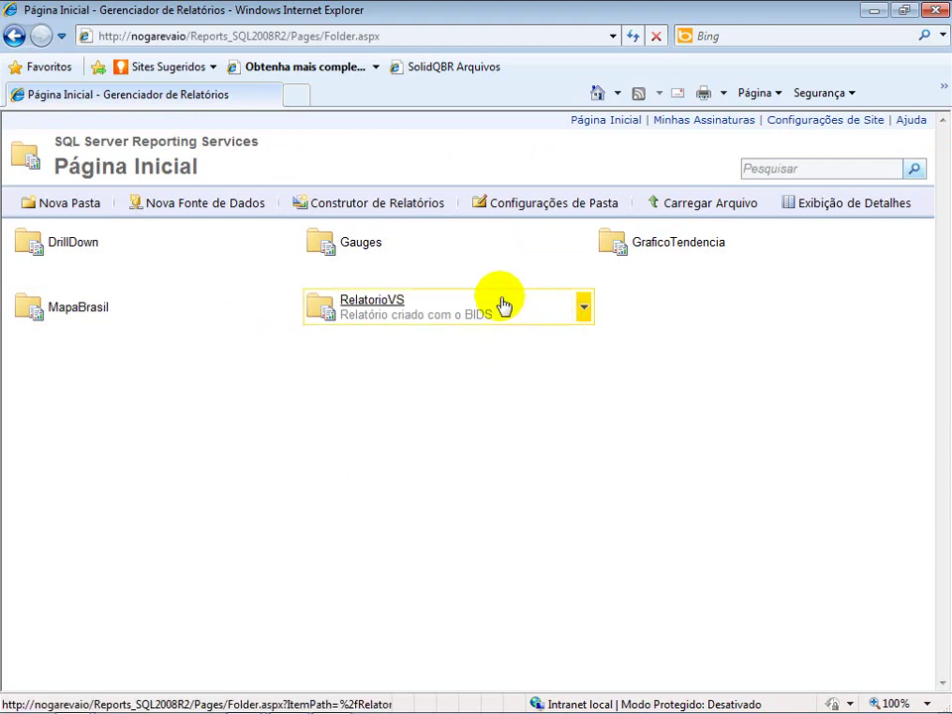
left_click(586, 307)
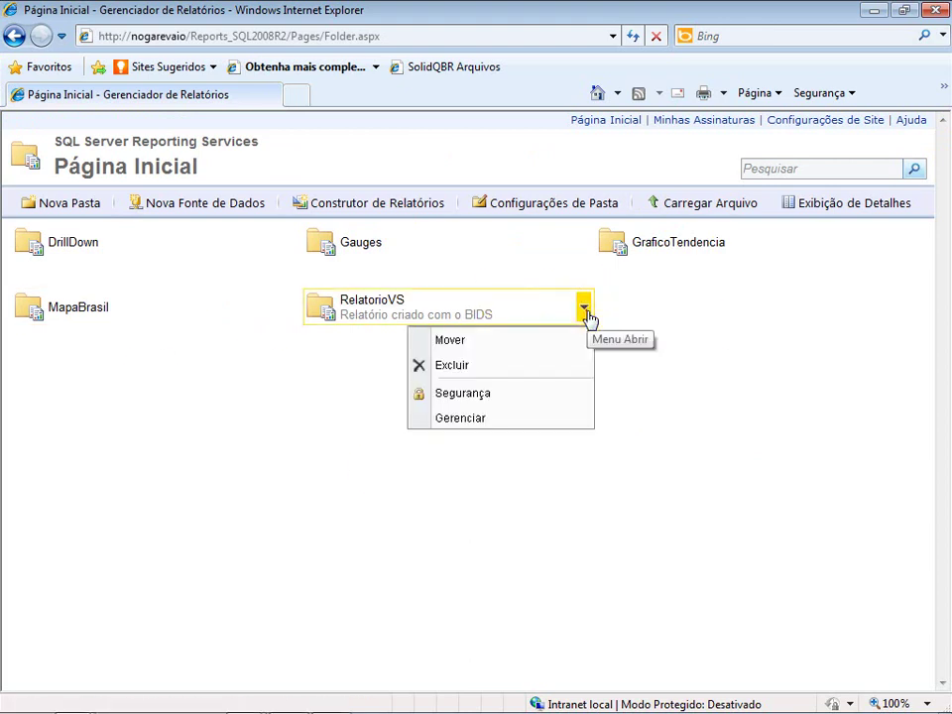
left_click(439, 373)
left_click(509, 430)
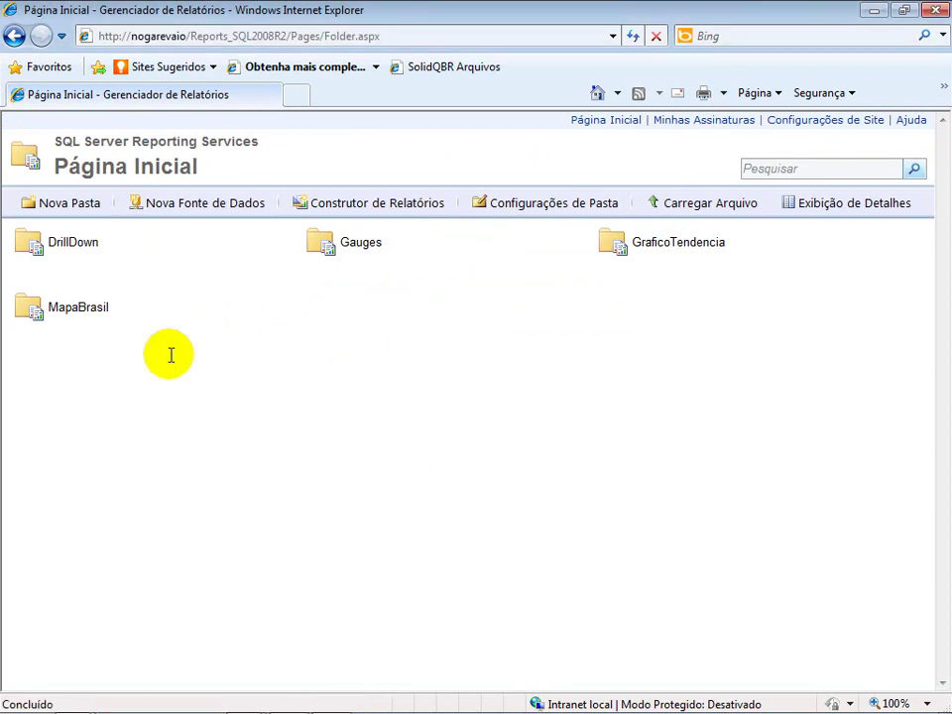
Switch to Visual Studio and open the RelatorioBIDS project from the Projetos folder, closing the current solution.
left_click(873, 11)
key("super")
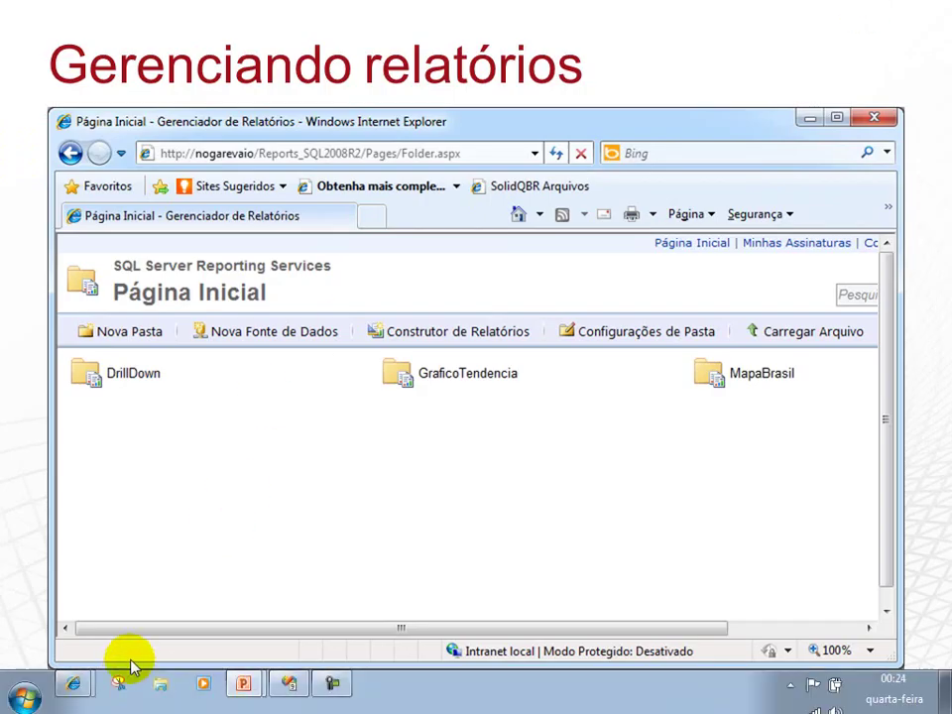
left_click(289, 674)
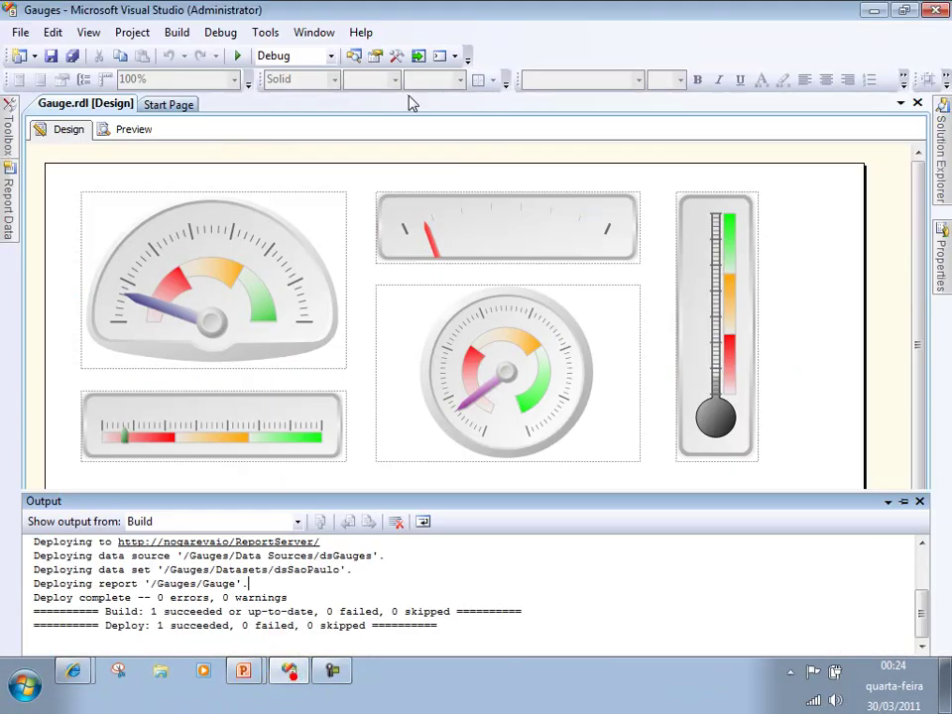
left_click(19, 31)
mouse_move(117, 80)
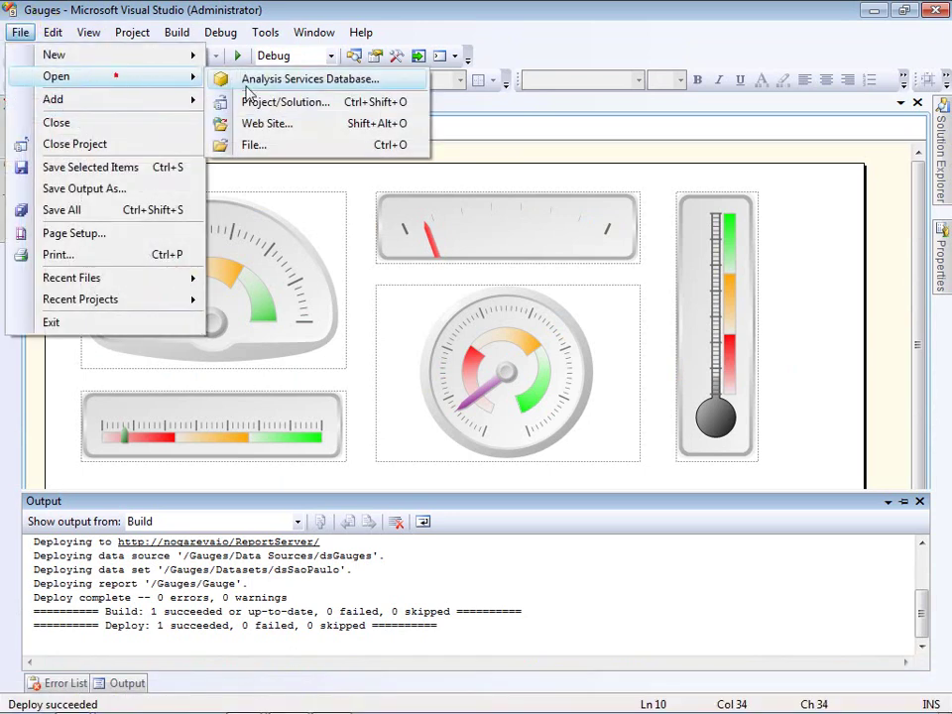
left_click(294, 103)
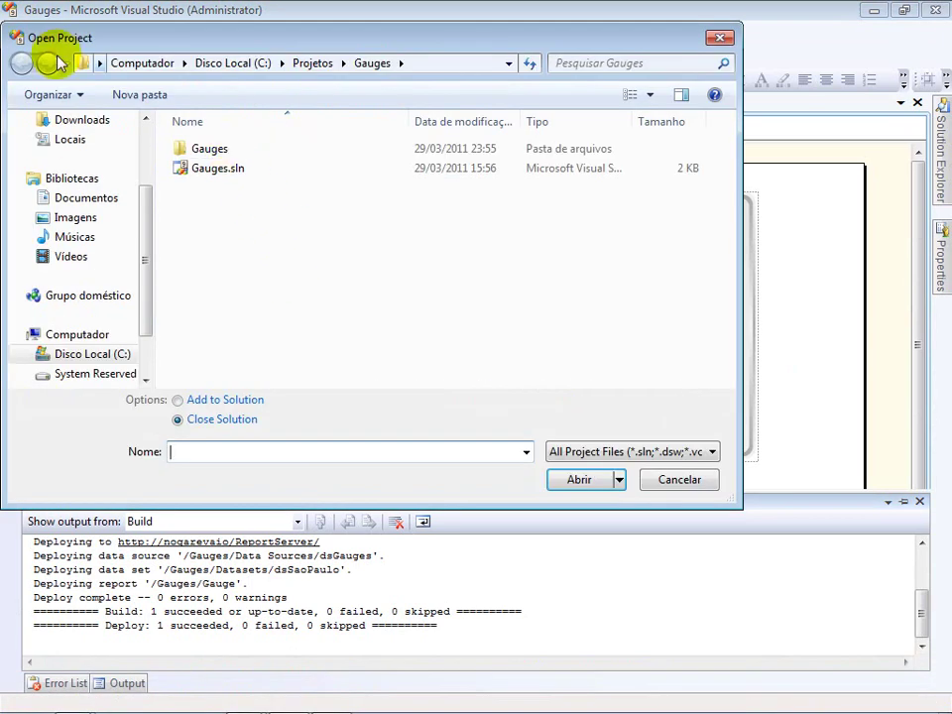
left_click(313, 62)
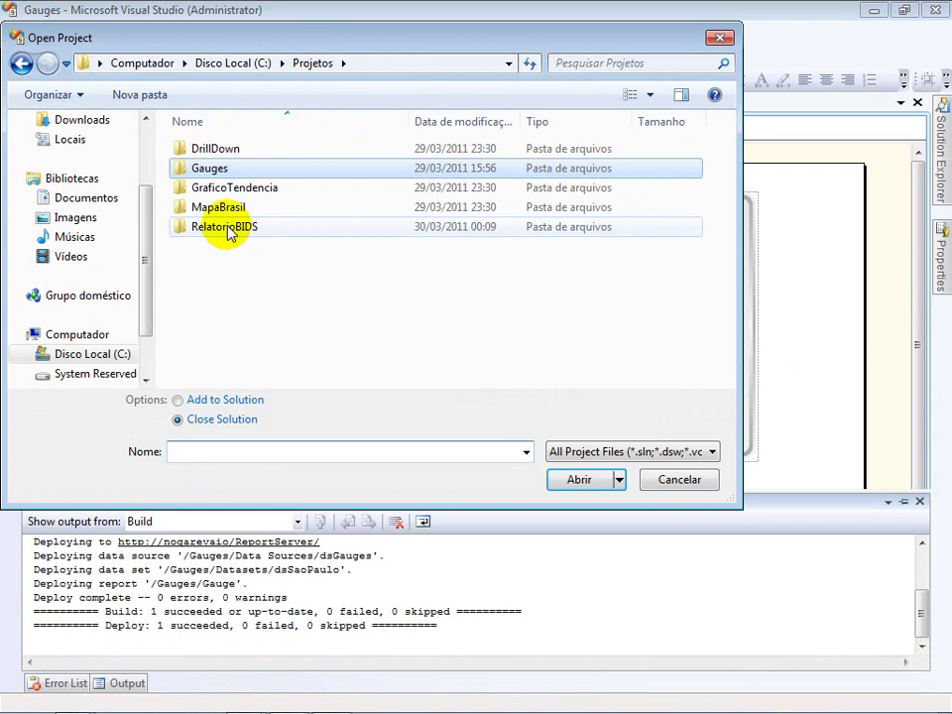
left_click(227, 228)
double_click(226, 227)
double_click(236, 170)
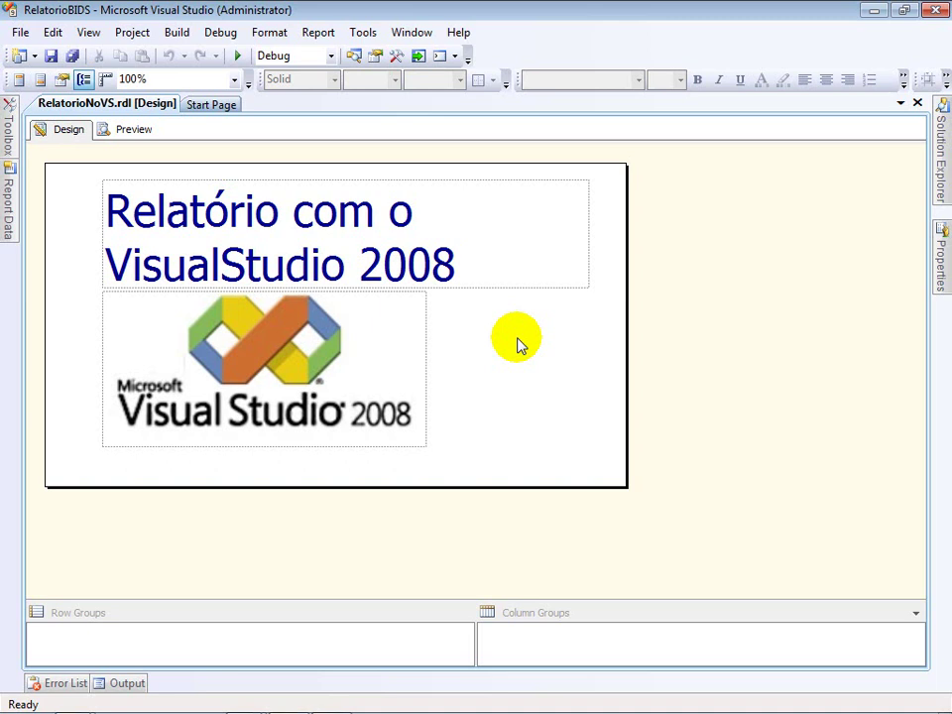
key("alt+Tab")
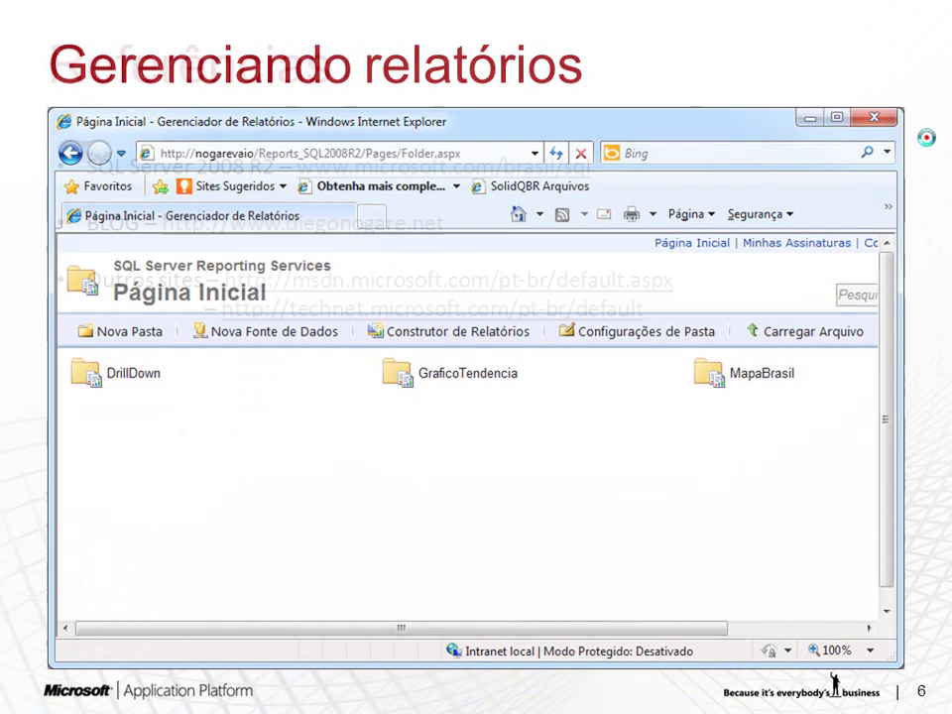
left_click(926, 140)
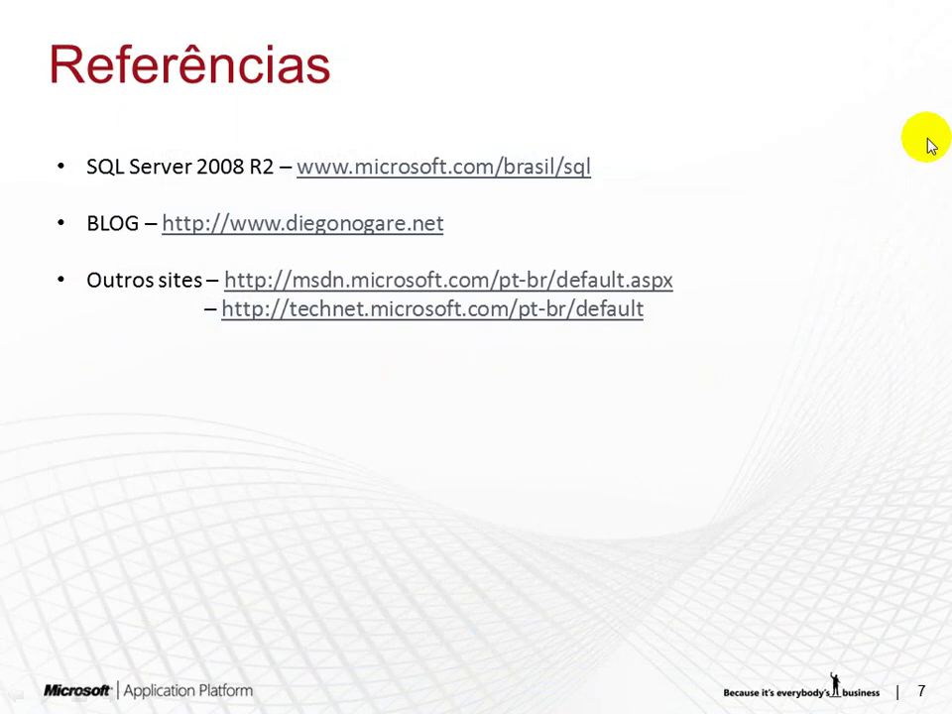